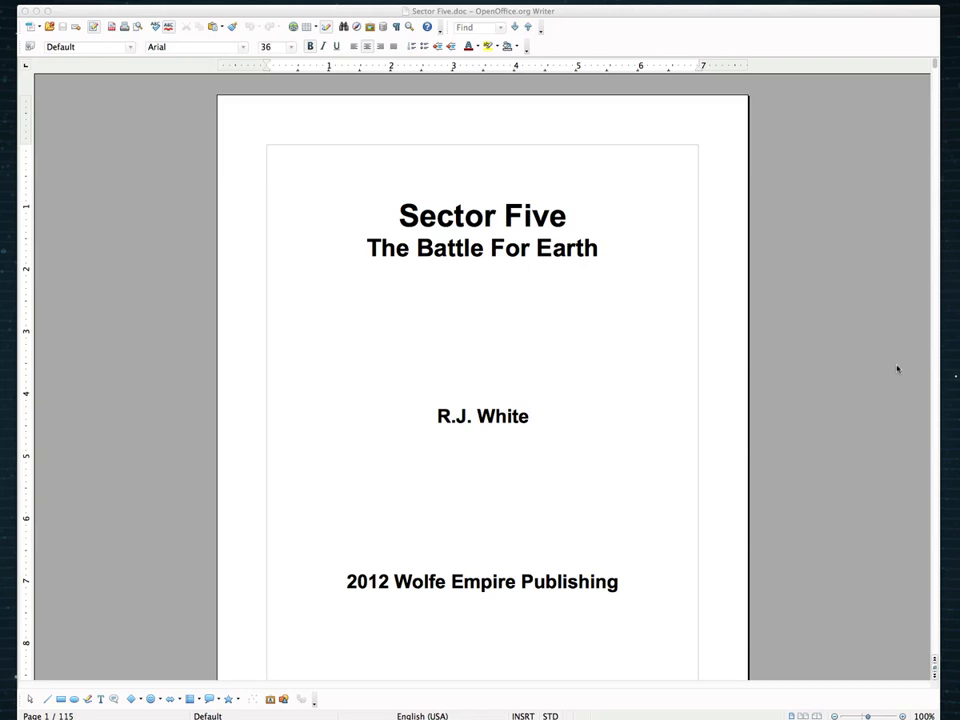
{"action": "scroll", "coordinate": [412, 362], "scroll_direction": "down", "scroll_amount": 6}
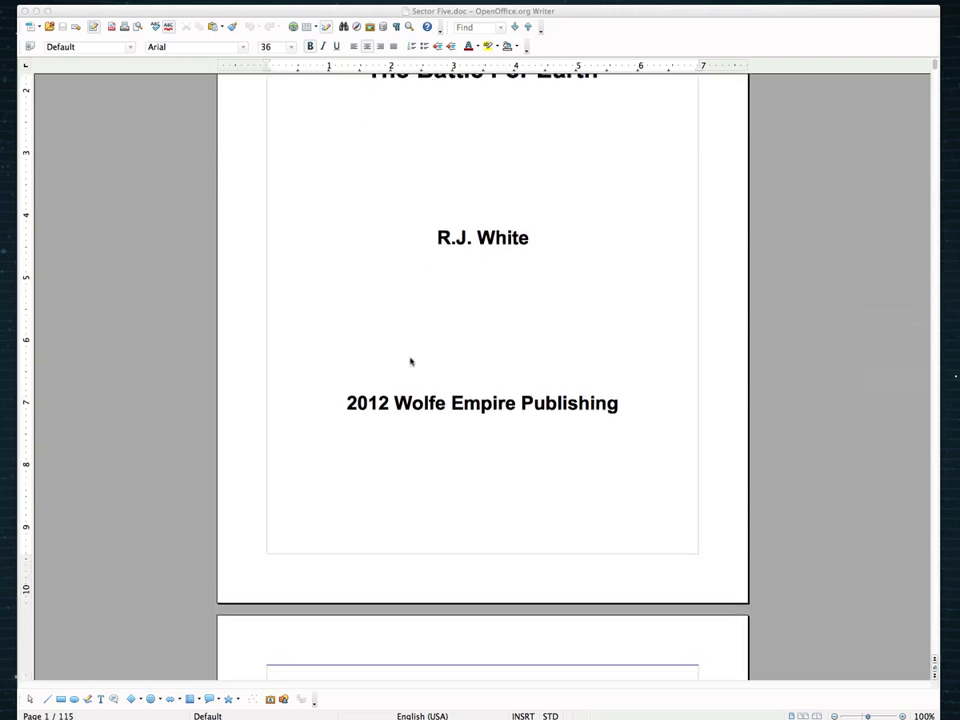
{"action": "scroll", "coordinate": [410, 362], "scroll_direction": "up", "scroll_amount": 6}
{"action": "scroll", "coordinate": [410, 362], "scroll_direction": "down", "scroll_amount": 3}
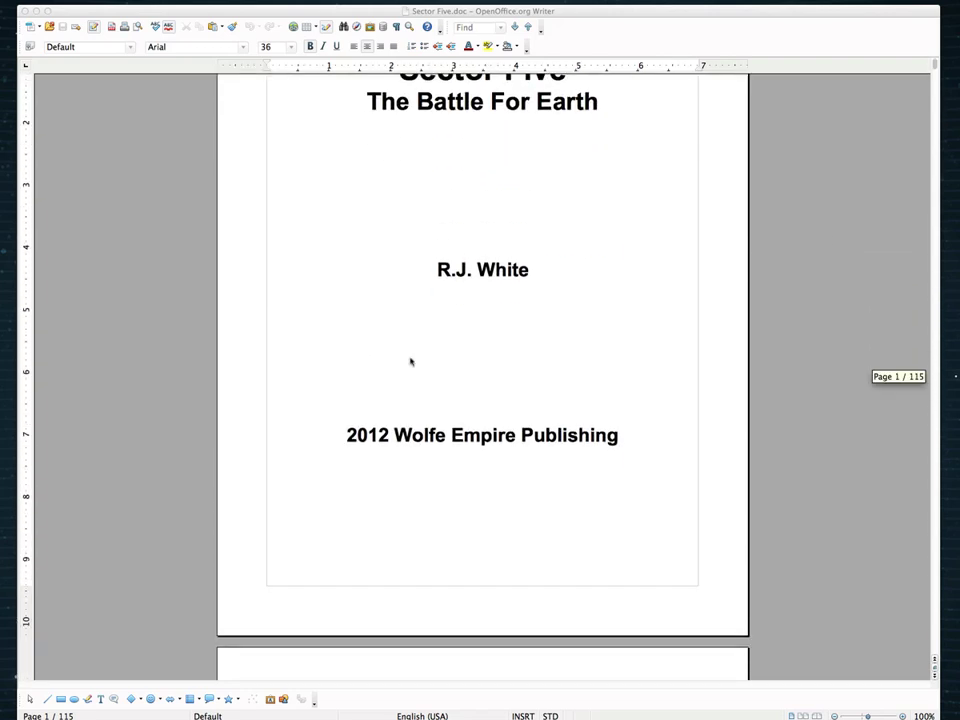
{"action": "scroll", "coordinate": [409, 361], "scroll_direction": "up", "scroll_amount": 3}
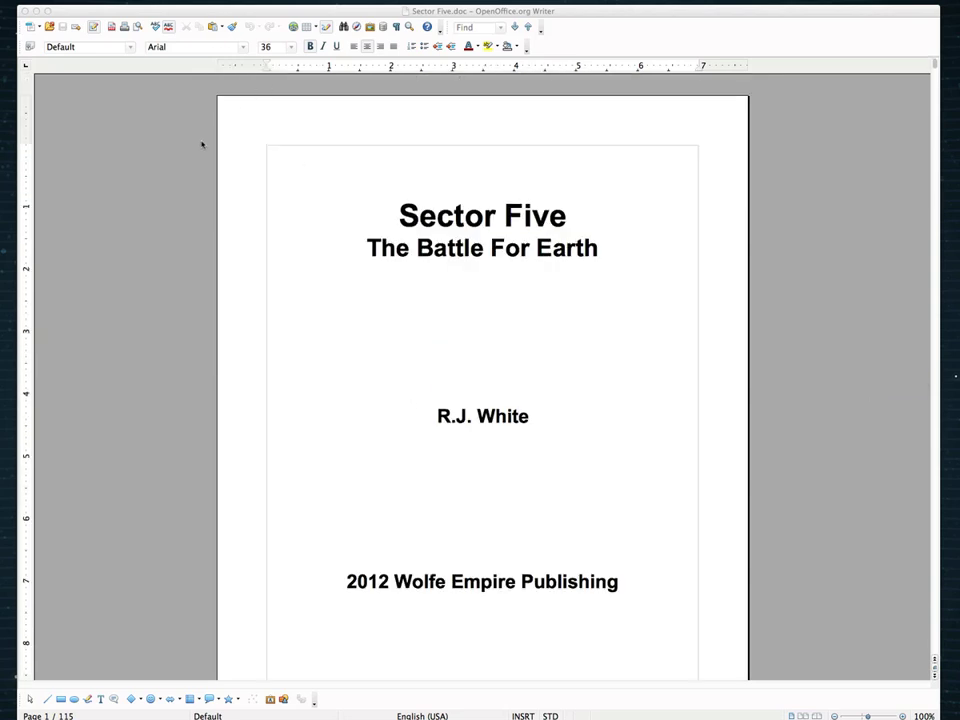
{"action": "scroll", "coordinate": [521, 272], "scroll_direction": "down", "scroll_amount": 2}
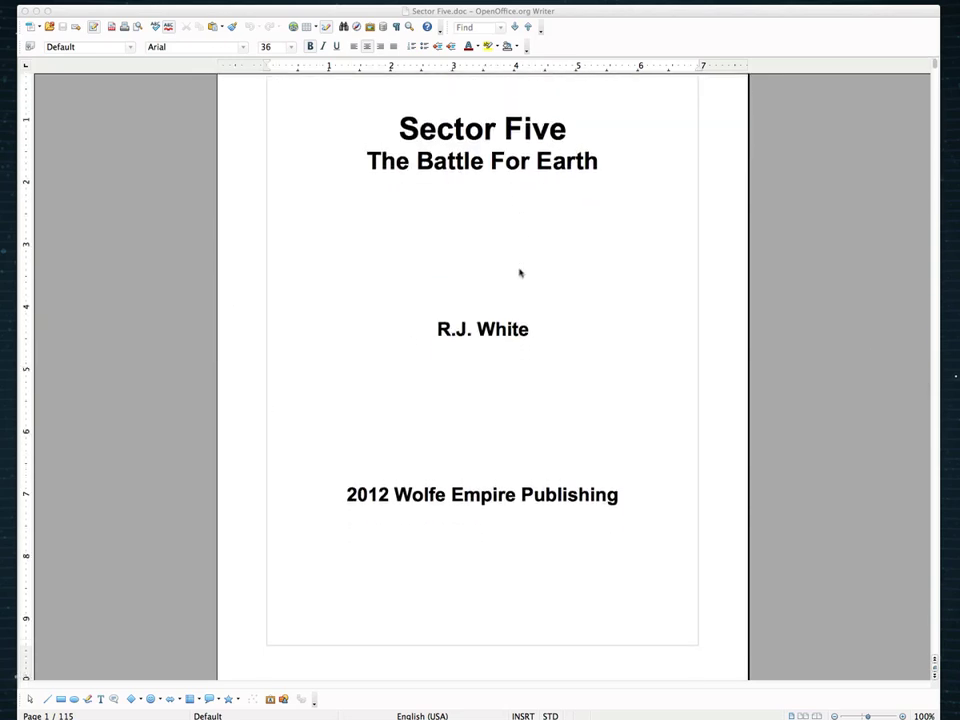
{"action": "scroll", "coordinate": [521, 272], "scroll_direction": "up", "scroll_amount": 2}
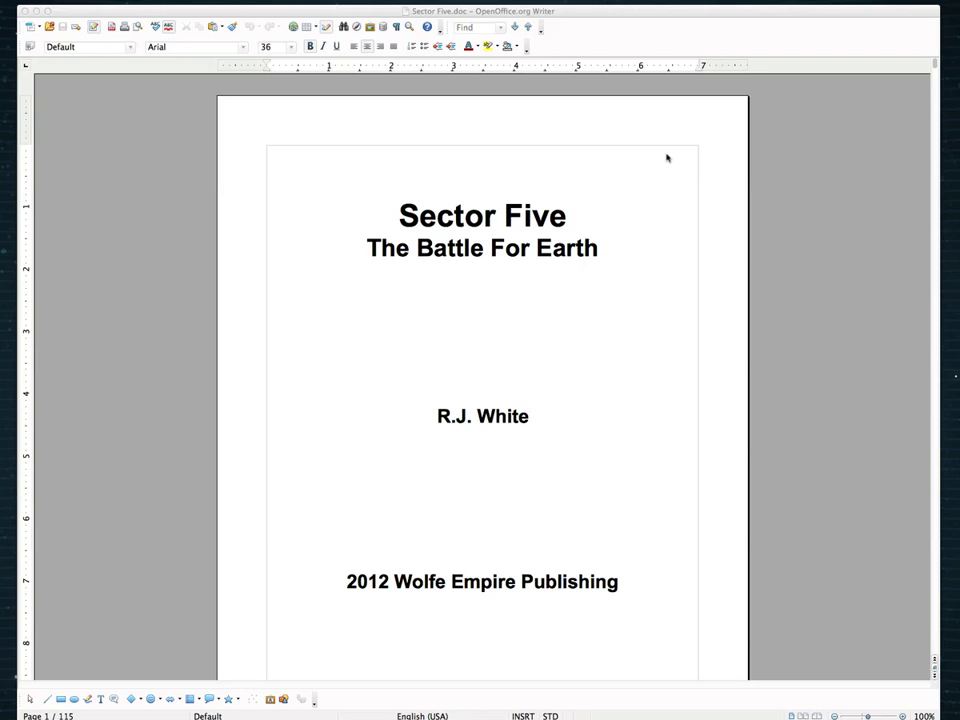
{"action": "scroll", "coordinate": [708, 306], "scroll_direction": "down", "scroll_amount": 3}
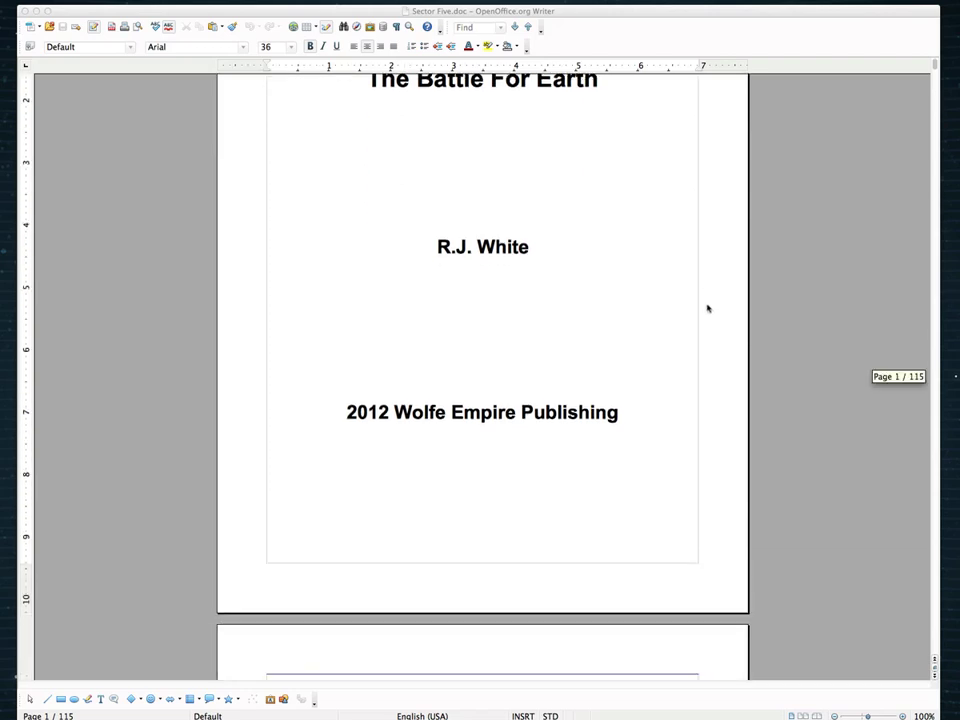
{"action": "scroll", "coordinate": [708, 308], "scroll_direction": "up", "scroll_amount": 3}
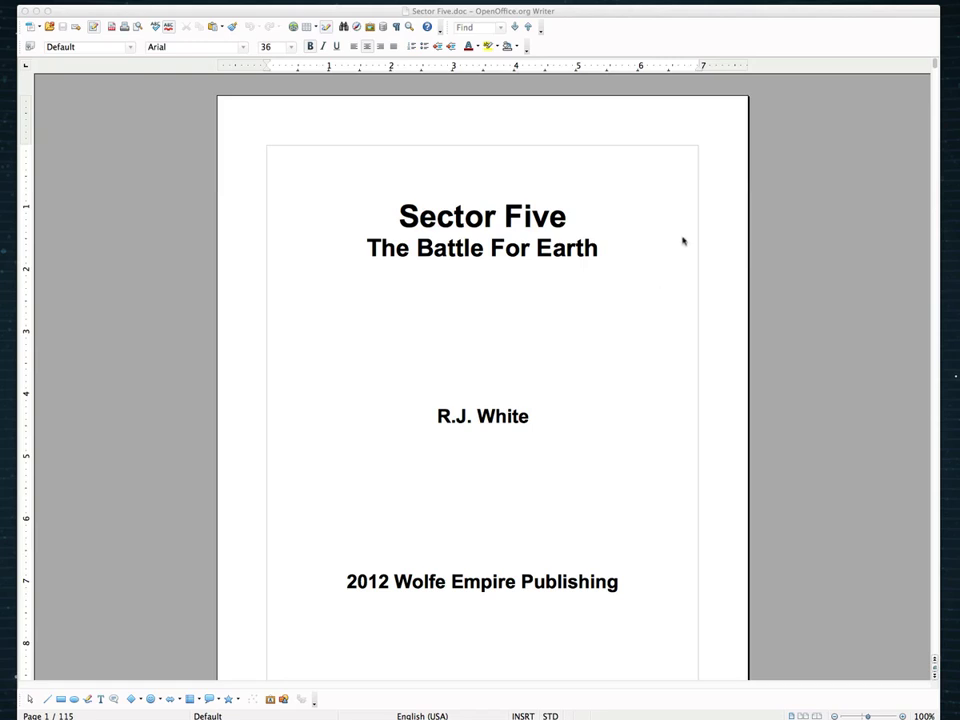
Set the document's default page style to a custom paper size 6.00" wide and 9.00" high
{"action": "left_click", "coordinate": [264, 312]}
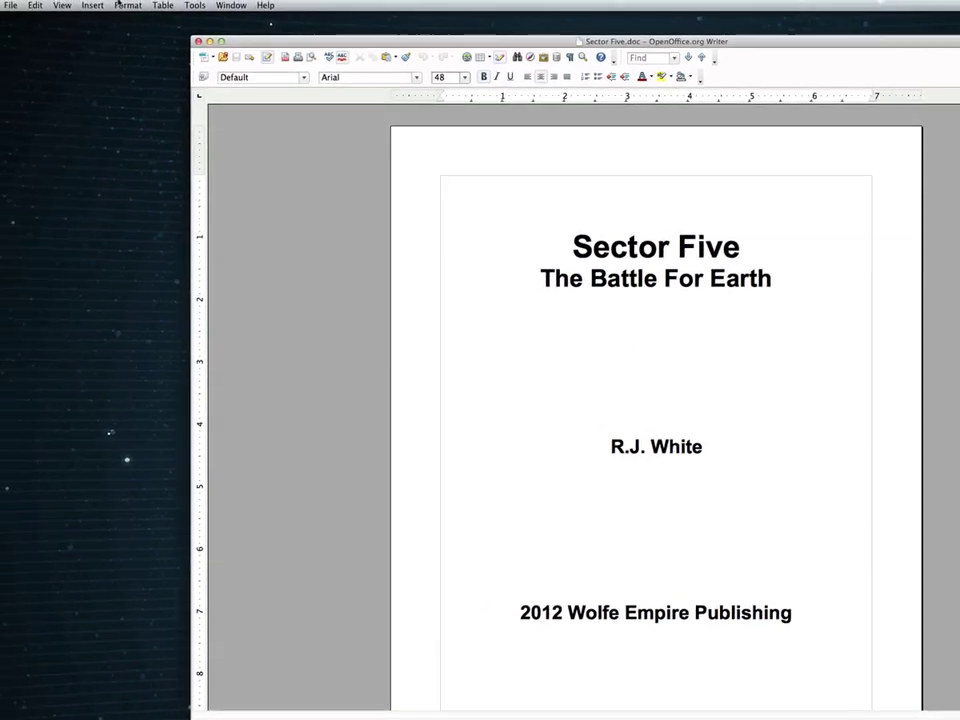
{"action": "left_click", "coordinate": [128, 5]}
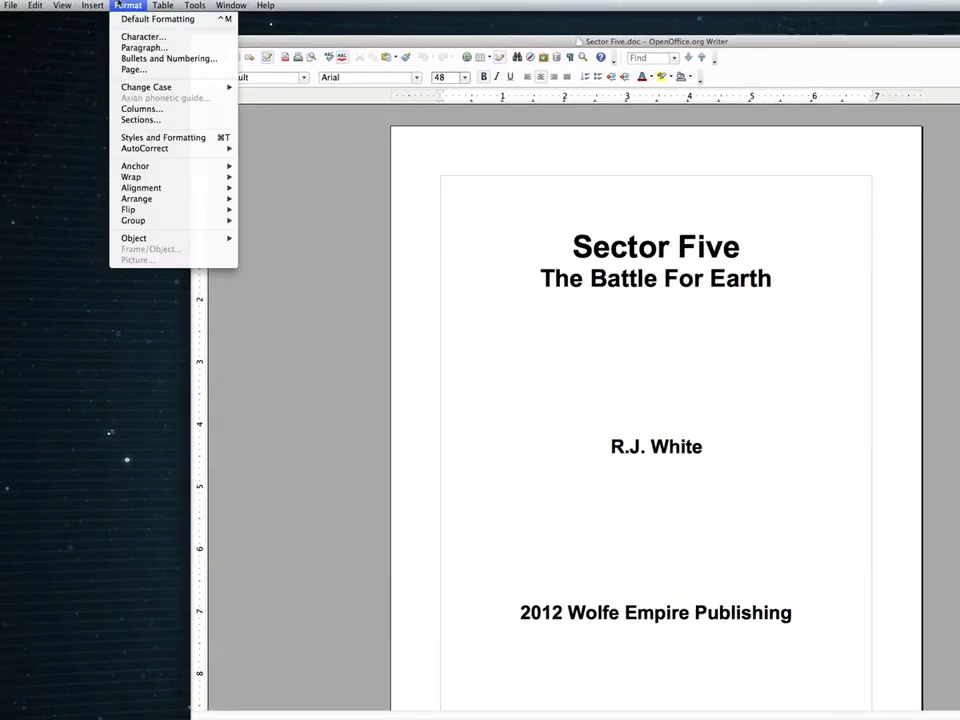
{"action": "left_click", "coordinate": [135, 69]}
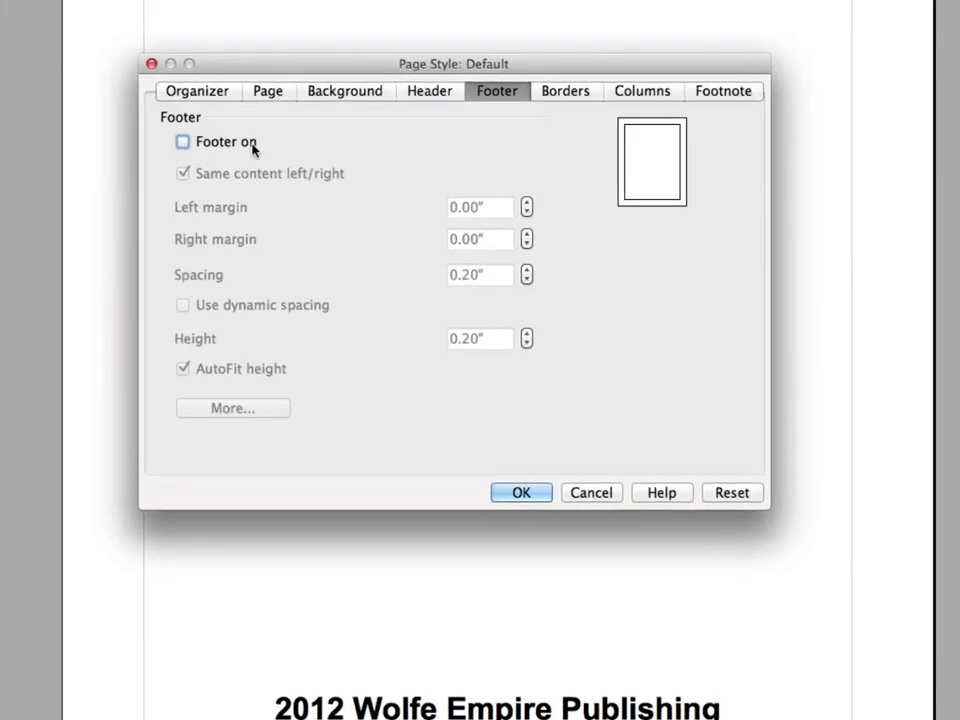
{"action": "left_click", "coordinate": [272, 94]}
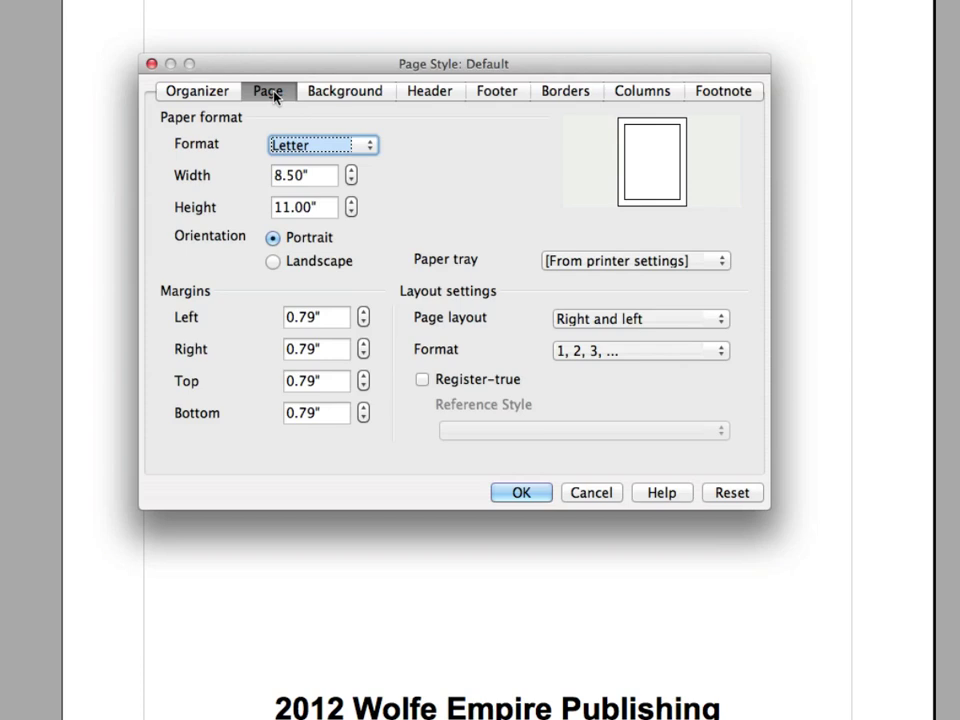
{"action": "left_click", "coordinate": [351, 181]}
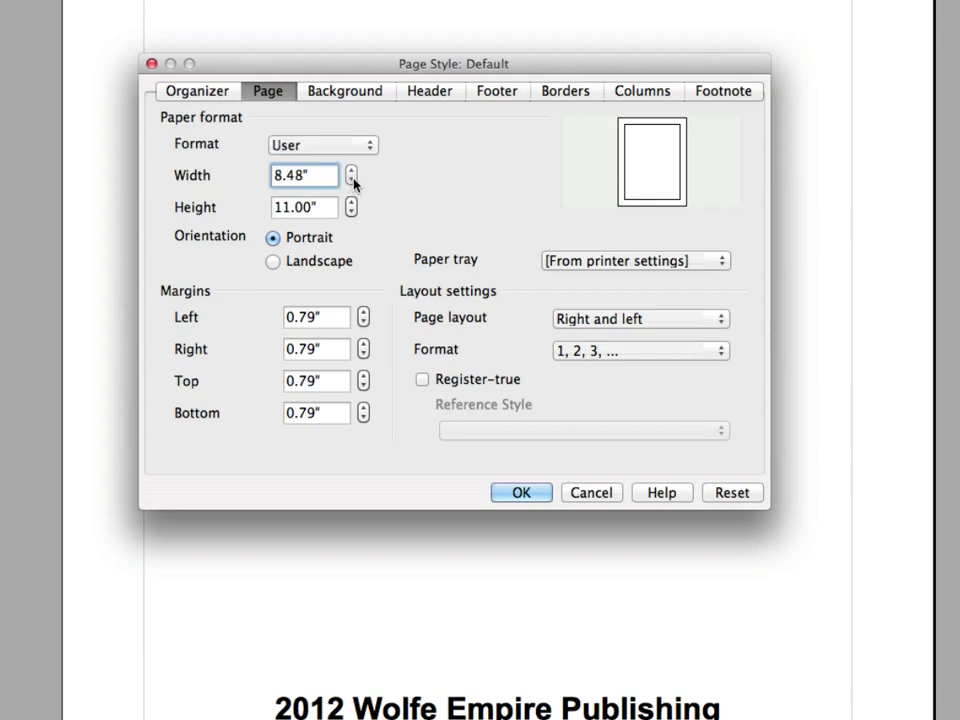
{"action": "left_click", "coordinate": [351, 181]}
{"action": "left_click", "coordinate": [351, 181]}
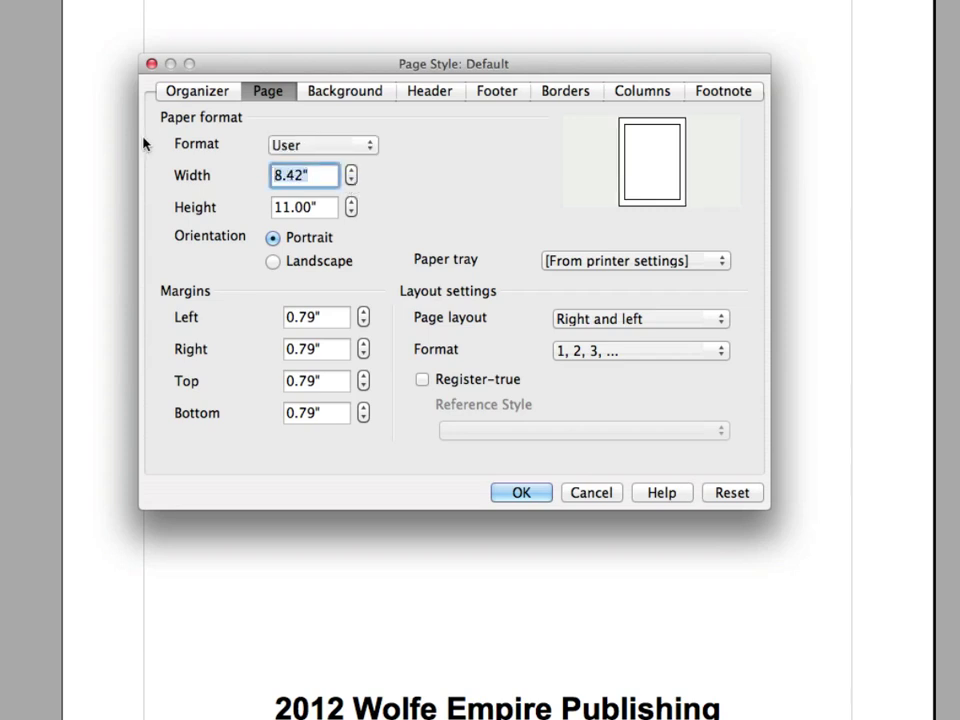
{"action": "type", "text": "6"}
{"action": "key", "text": "Tab"}
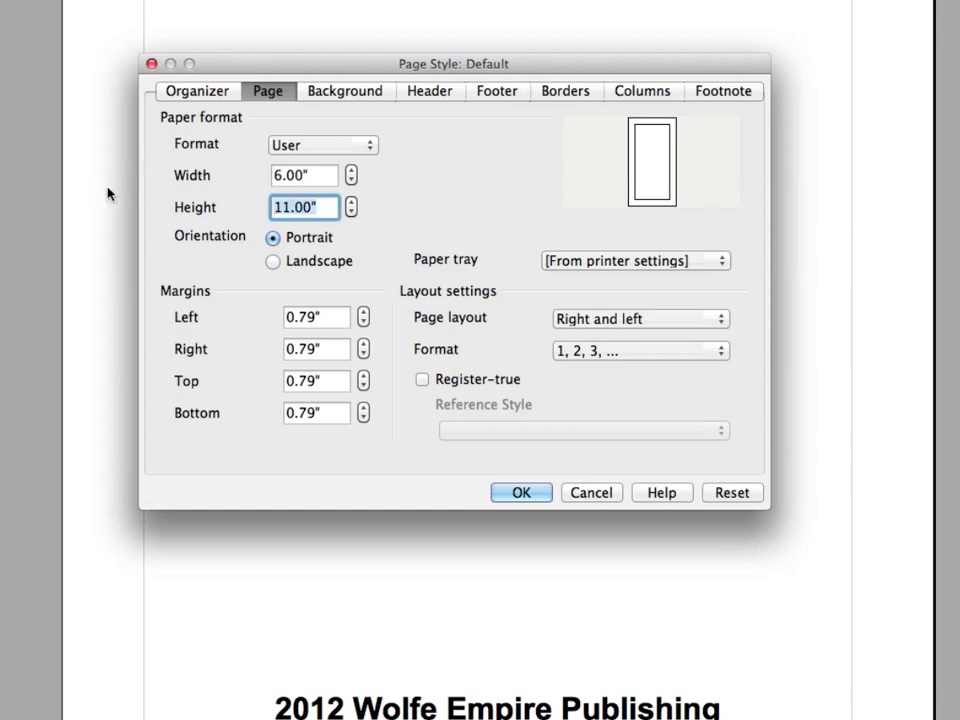
{"action": "type", "text": "9"}
{"action": "left_click", "coordinate": [304, 168]}
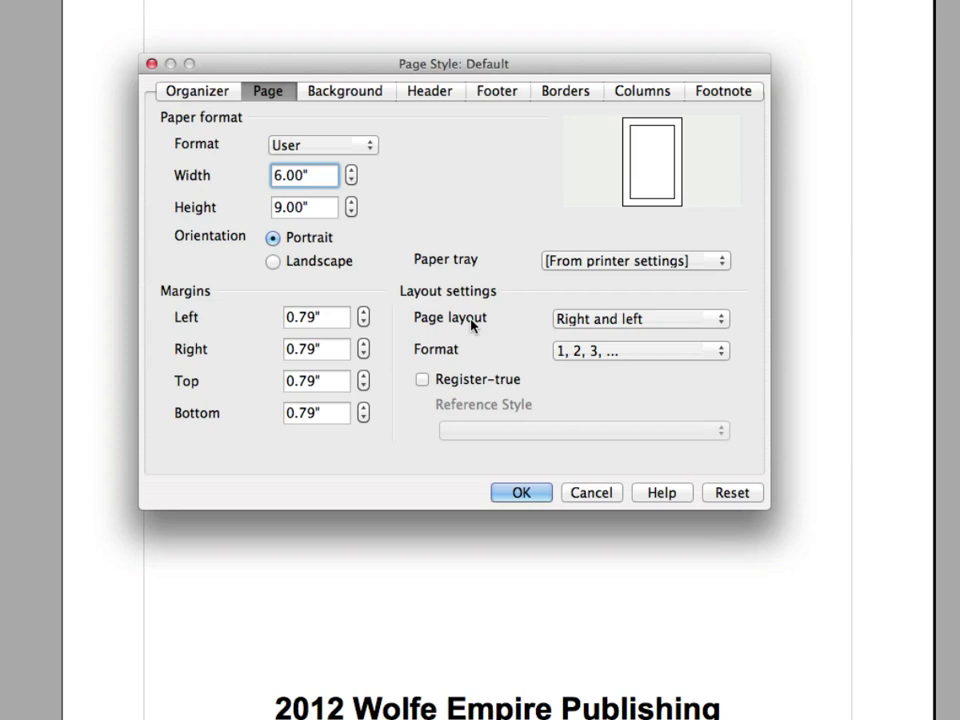
Set the page layout to Mirrored and the inner margin to 0.91"
{"action": "left_click", "coordinate": [628, 318]}
{"action": "left_click", "coordinate": [624, 354]}
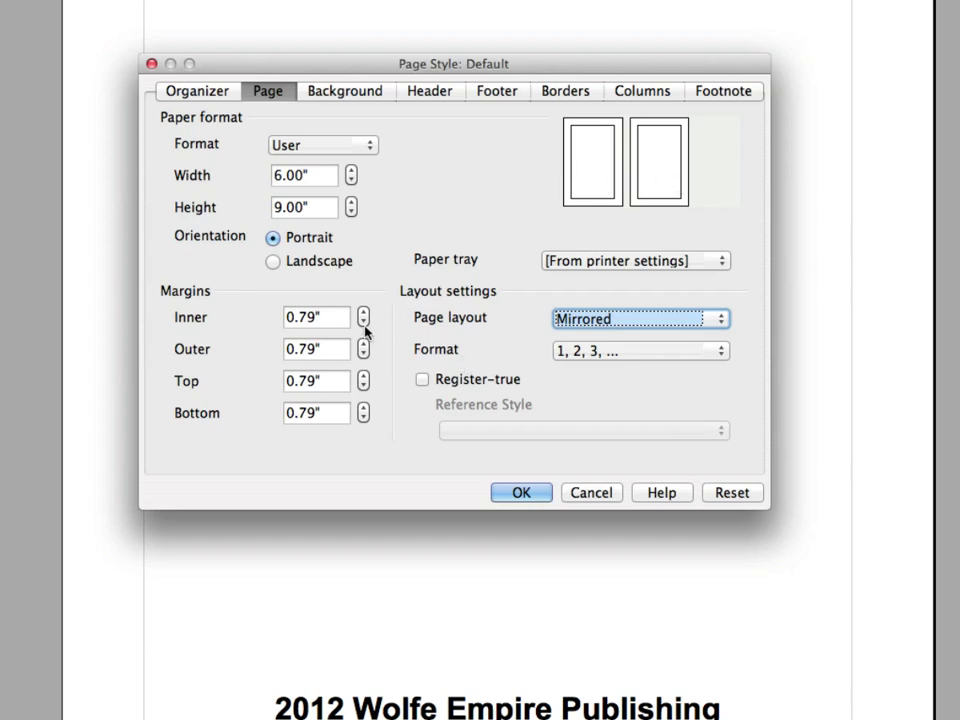
{"action": "left_click", "coordinate": [316, 317]}
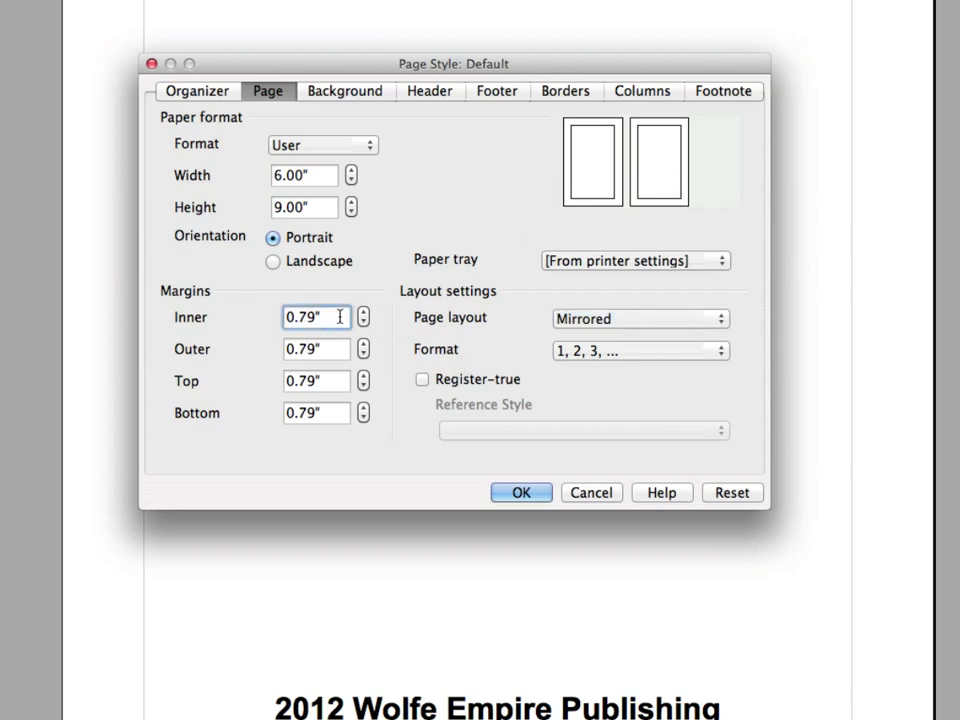
{"action": "key", "text": "Left"}
{"action": "key", "text": "Left"}
{"action": "key", "text": "Left"}
{"action": "left_click", "coordinate": [364, 313]}
{"action": "left_click", "coordinate": [364, 313]}
{"action": "left_click", "coordinate": [364, 313]}
{"action": "left_click", "coordinate": [364, 313]}
{"action": "left_click", "coordinate": [364, 313]}
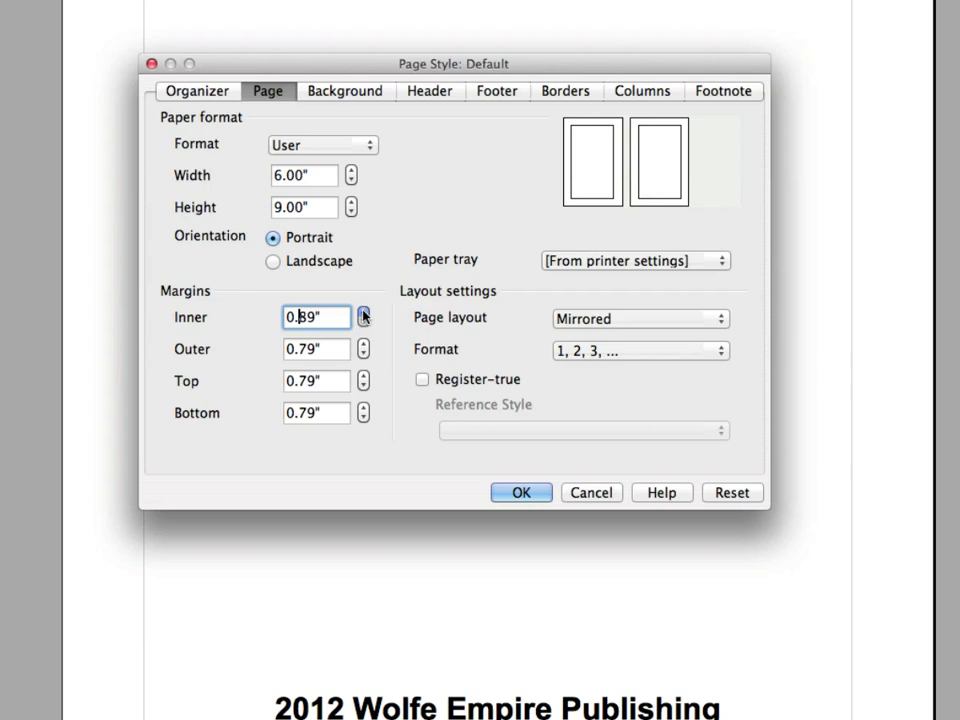
{"action": "left_click", "coordinate": [364, 313]}
{"action": "left_click", "coordinate": [364, 313]}
{"action": "left_click", "coordinate": [364, 321]}
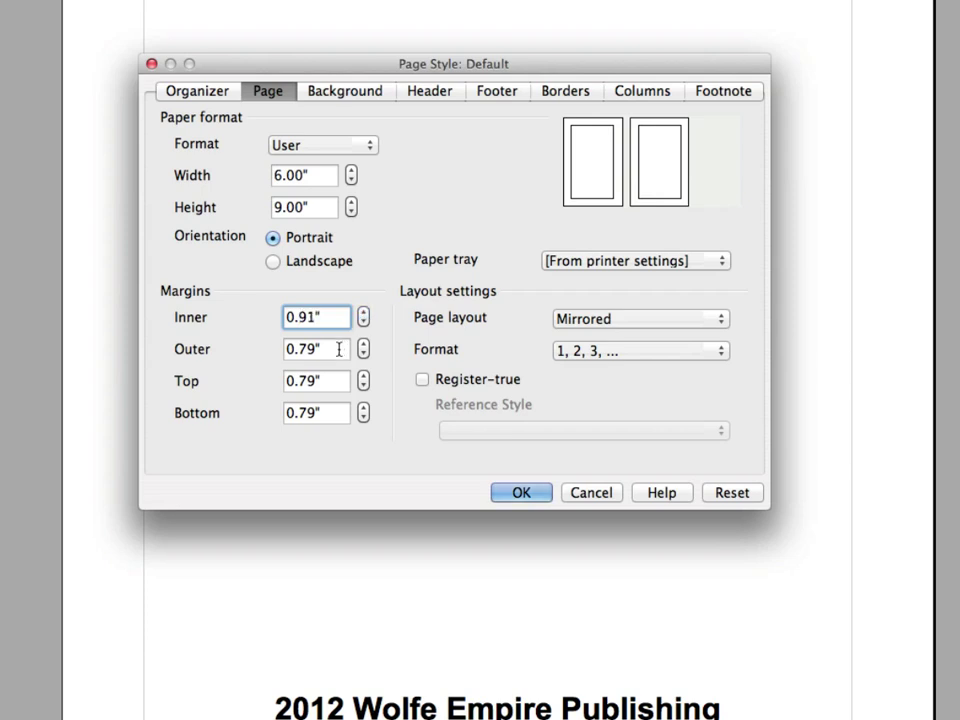
Set both the outer margin and the top margin of the page style to 0.57"
{"action": "left_click", "coordinate": [339, 349]}
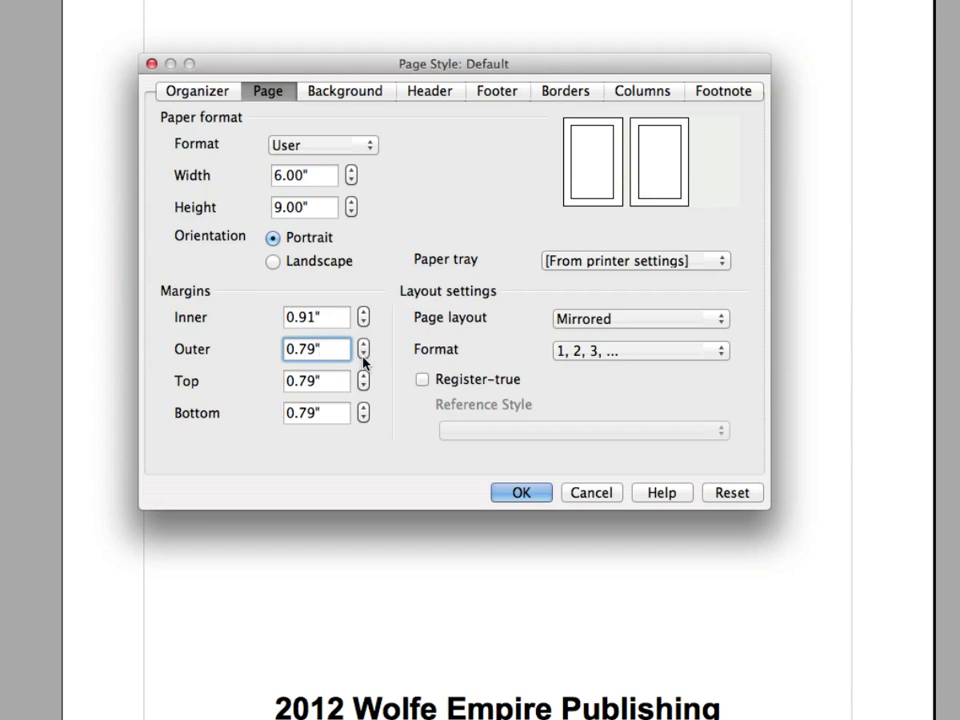
{"action": "left_click_drag", "start_coordinate": [363, 355], "coordinate": [363, 355]}
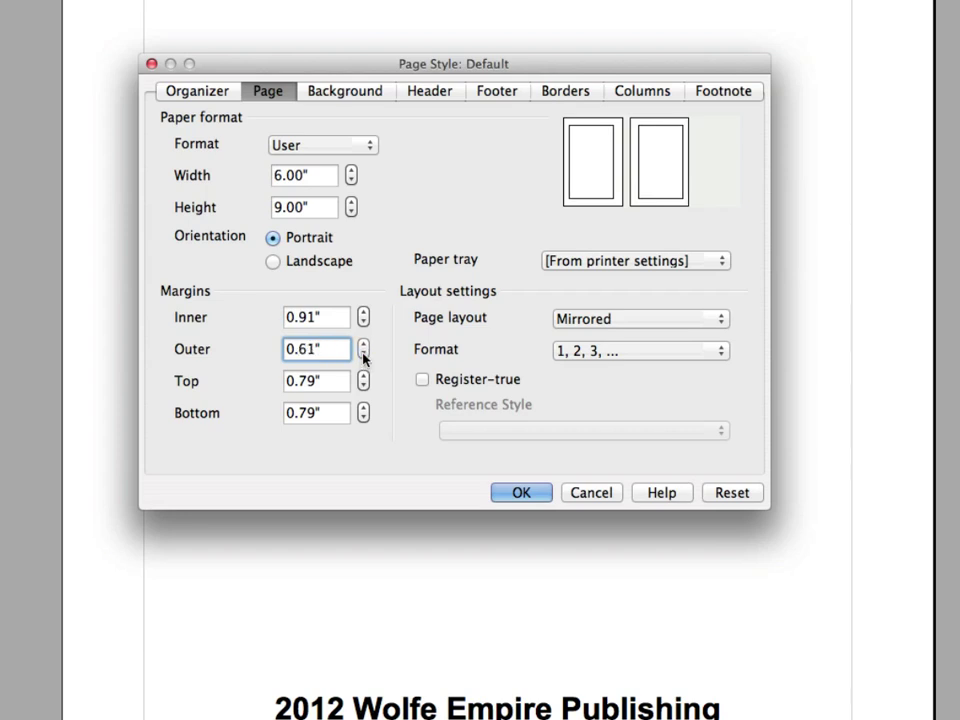
{"action": "left_click", "coordinate": [363, 355]}
{"action": "left_click_drag", "start_coordinate": [364, 388], "coordinate": [363, 390]}
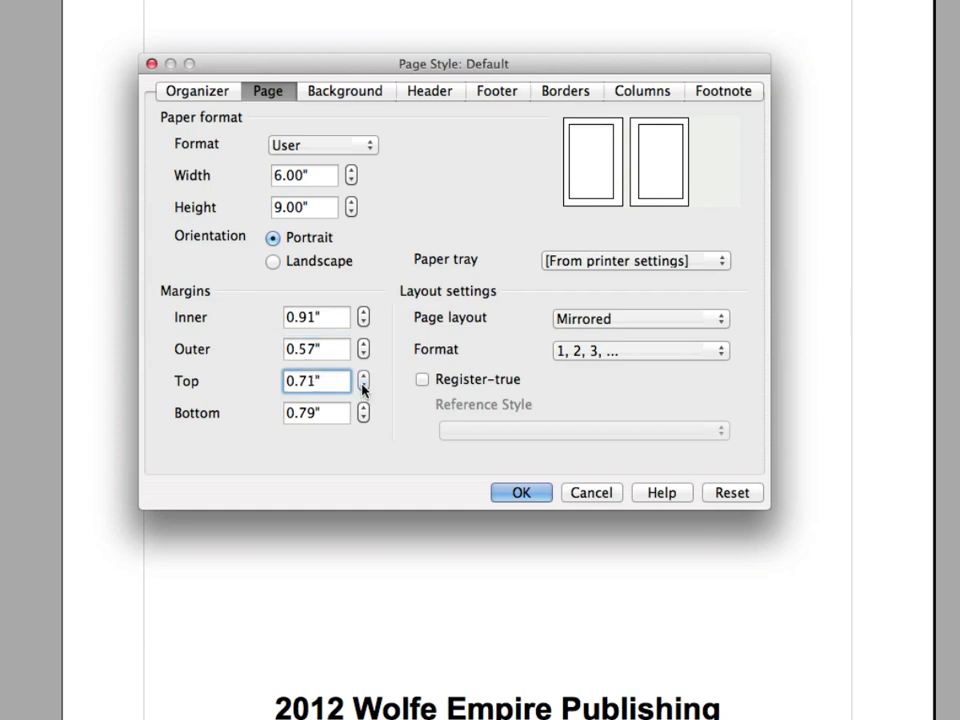
{"action": "left_click", "coordinate": [363, 388]}
{"action": "left_click", "coordinate": [363, 388]}
{"action": "left_click", "coordinate": [363, 388]}
{"action": "left_click", "coordinate": [363, 388]}
{"action": "left_click", "coordinate": [363, 389]}
Reduce the page style's bottom margin to match the top margin and apply the page settings
{"action": "left_click", "coordinate": [364, 418]}
{"action": "left_click", "coordinate": [364, 418]}
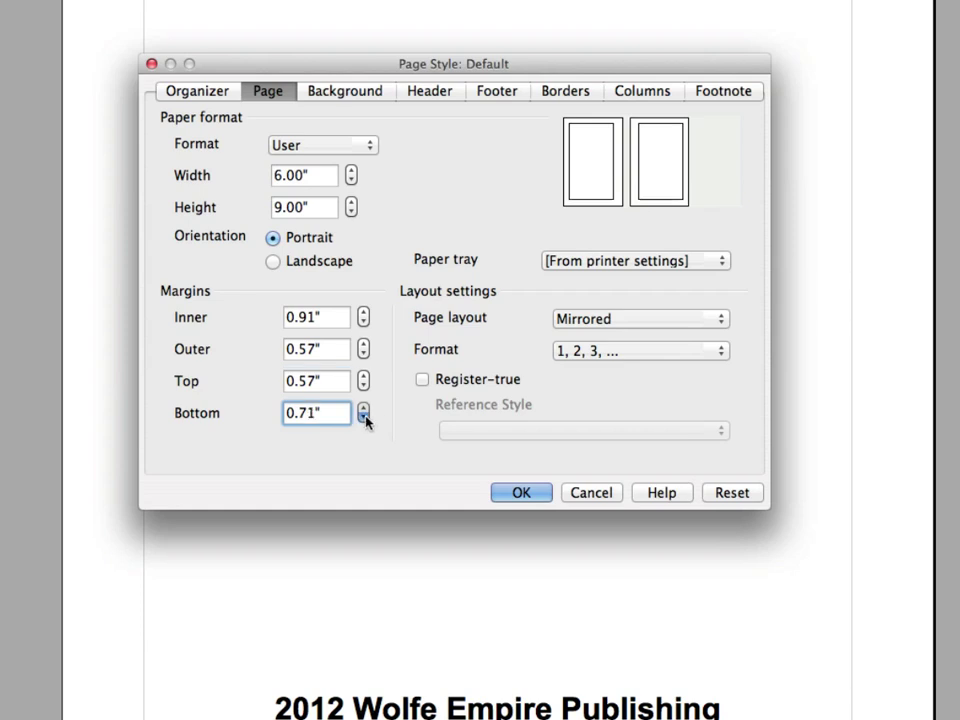
{"action": "left_click", "coordinate": [364, 418]}
{"action": "left_click", "coordinate": [364, 418]}
{"action": "left_click", "coordinate": [364, 418]}
{"action": "left_click", "coordinate": [364, 418]}
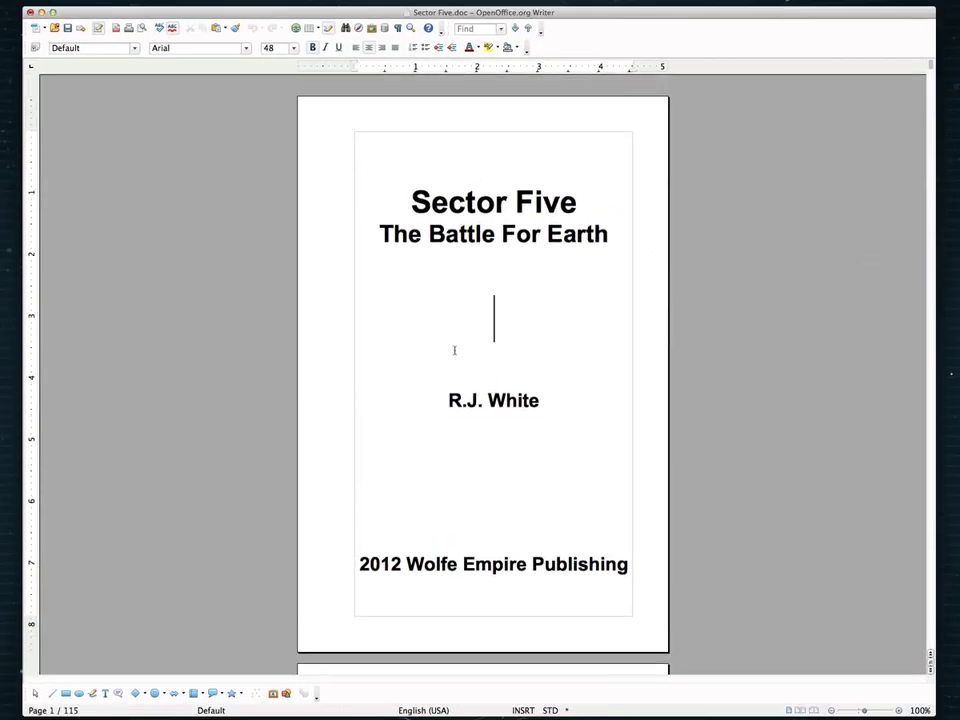
Check how the title page, recommended books page, table of contents and first chapter fit the new page size
{"action": "scroll", "coordinate": [452, 348], "scroll_direction": "down", "scroll_amount": 2}
{"action": "scroll", "coordinate": [454, 350], "scroll_direction": "down", "scroll_amount": 3}
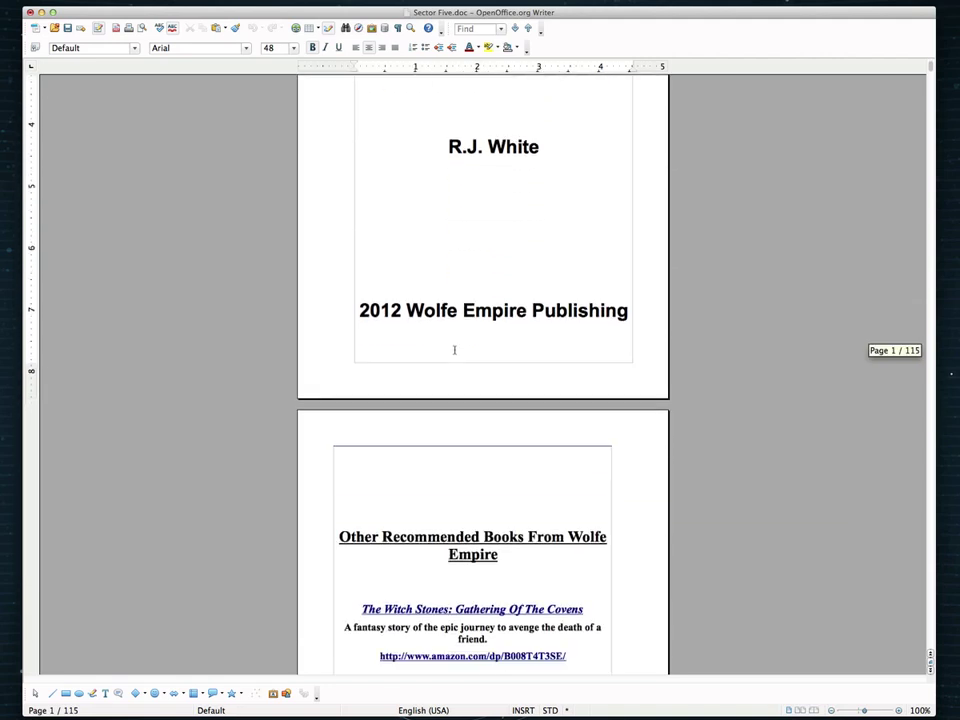
{"action": "scroll", "coordinate": [454, 350], "scroll_direction": "up", "scroll_amount": 4}
{"action": "scroll", "coordinate": [454, 348], "scroll_direction": "down", "scroll_amount": 1}
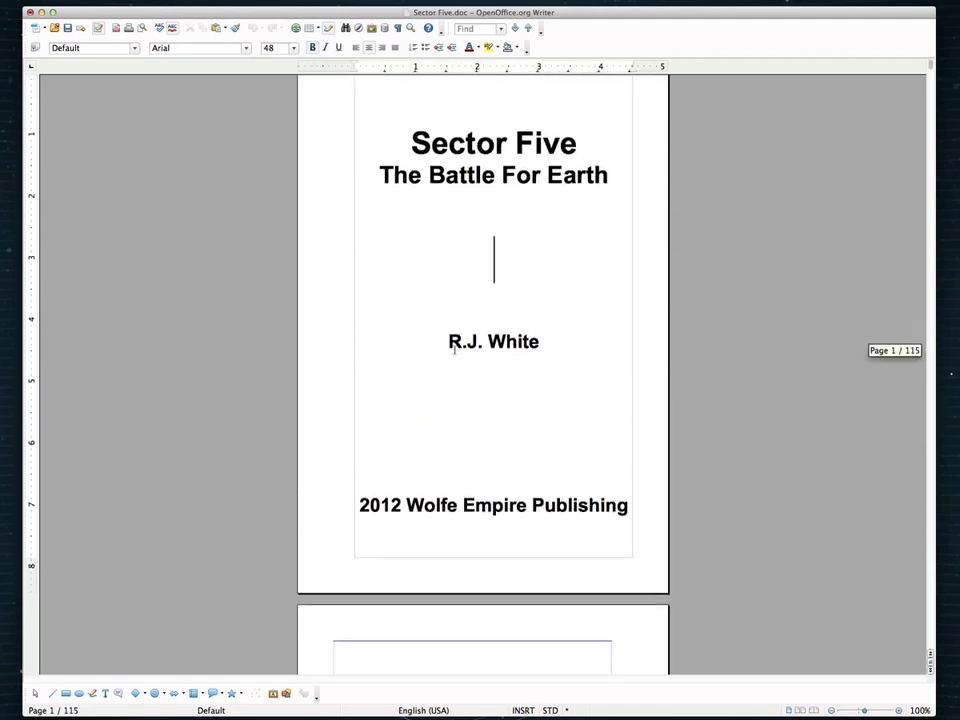
{"action": "scroll", "coordinate": [454, 348], "scroll_direction": "down", "scroll_amount": 15}
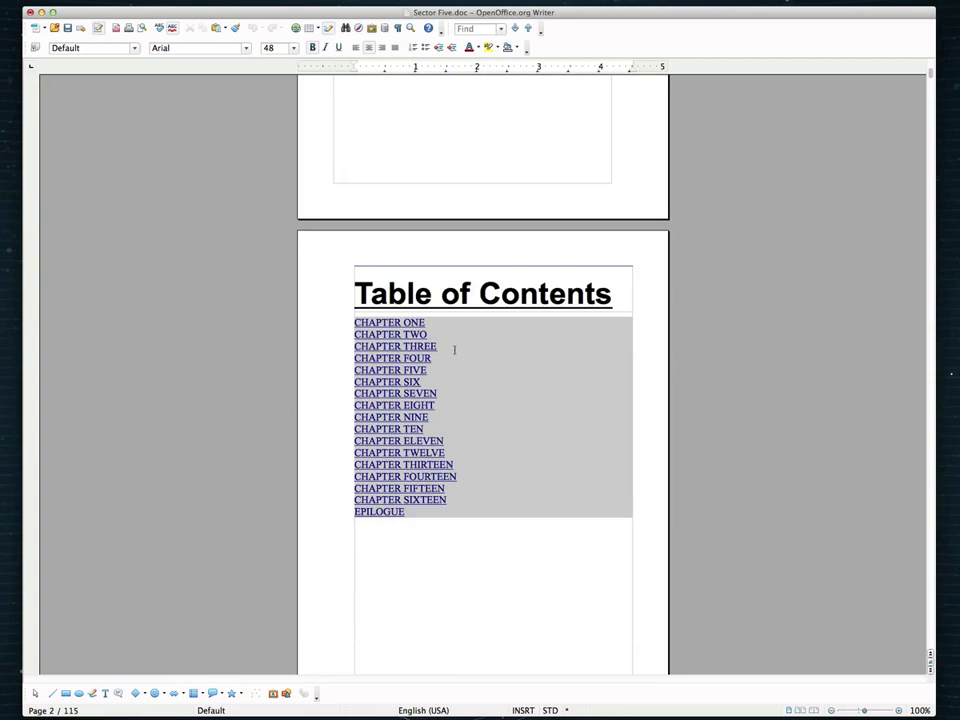
{"action": "scroll", "coordinate": [454, 350], "scroll_direction": "down", "scroll_amount": 20}
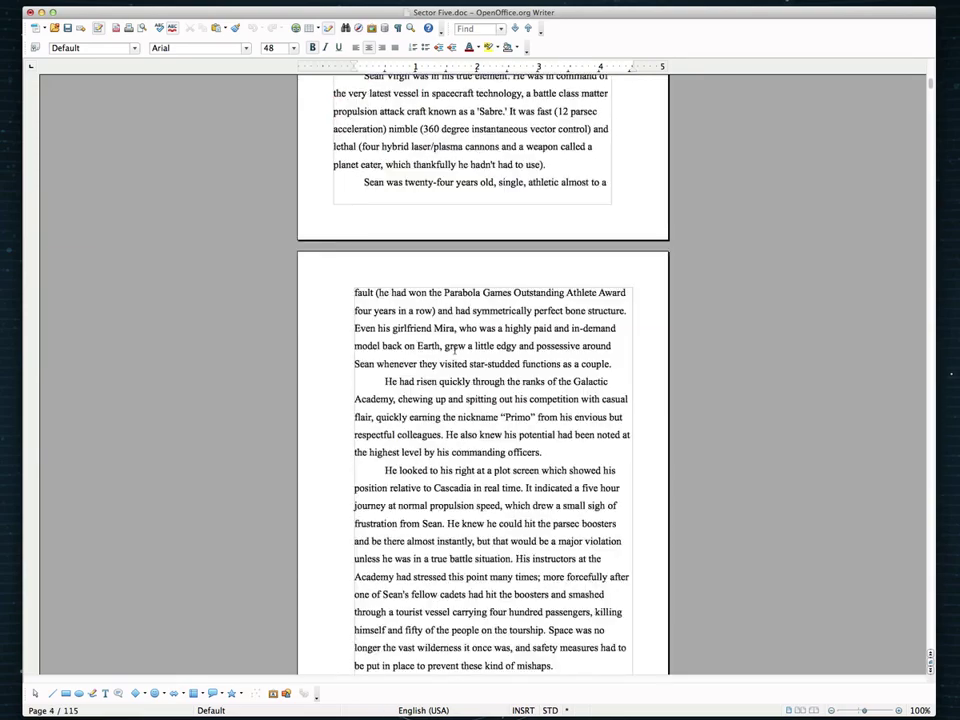
{"action": "scroll", "coordinate": [454, 350], "scroll_direction": "down", "scroll_amount": 10}
{"action": "scroll", "coordinate": [454, 350], "scroll_direction": "up", "scroll_amount": 20}
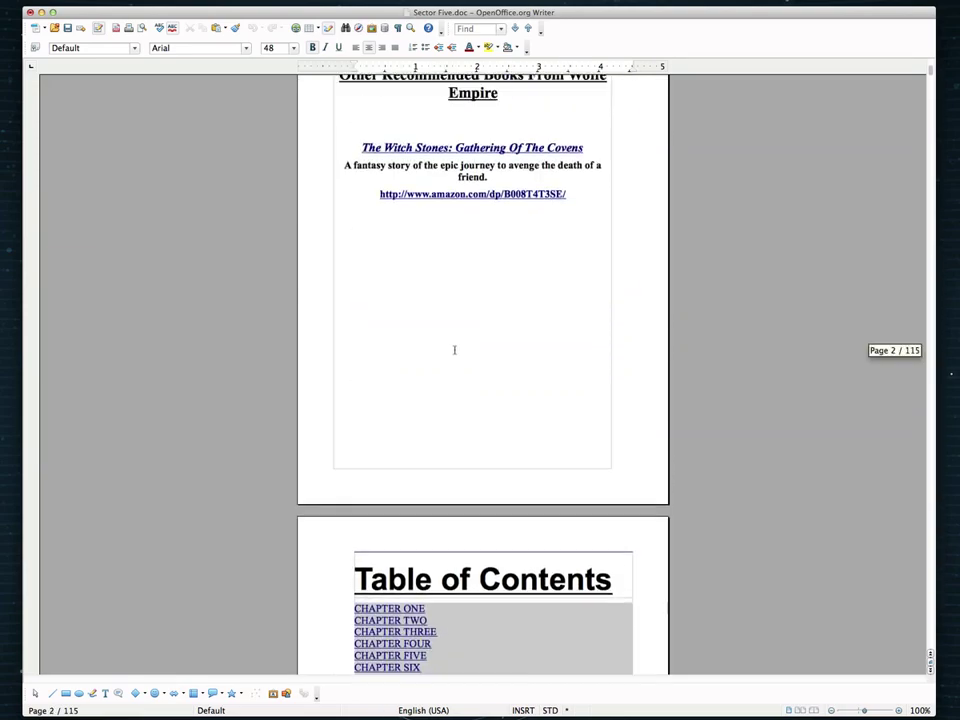
Reduce the "Other Recommended Books From Wolfe Empire" heading on page 2 to 14 pt so it fits on one line
{"action": "scroll", "coordinate": [454, 350], "scroll_direction": "up", "scroll_amount": 5}
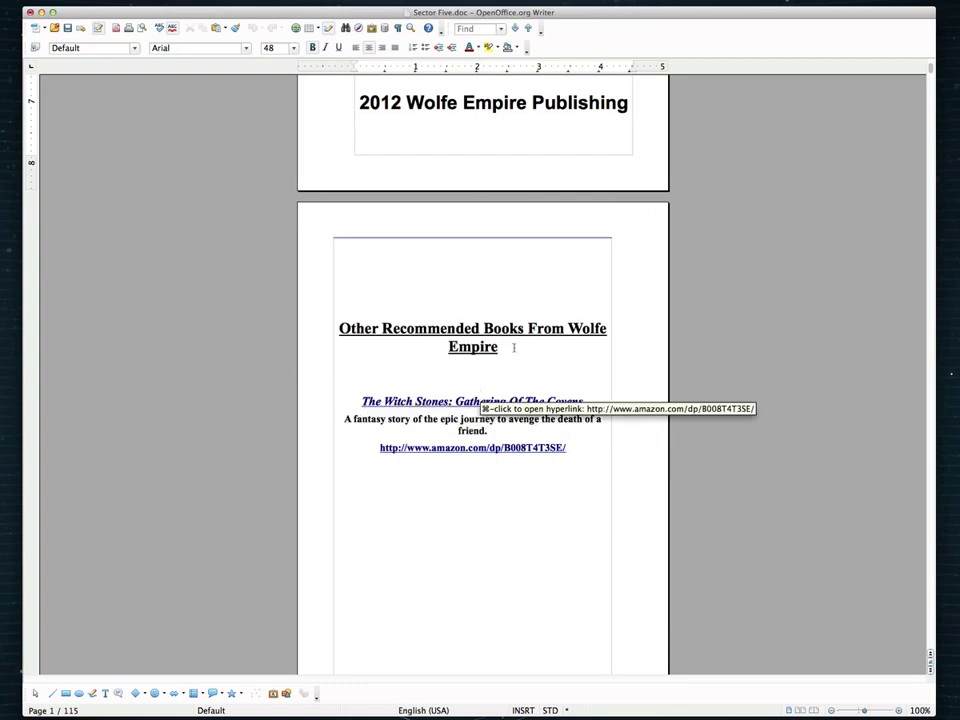
{"action": "left_click_drag", "start_coordinate": [513, 347], "coordinate": [343, 328]}
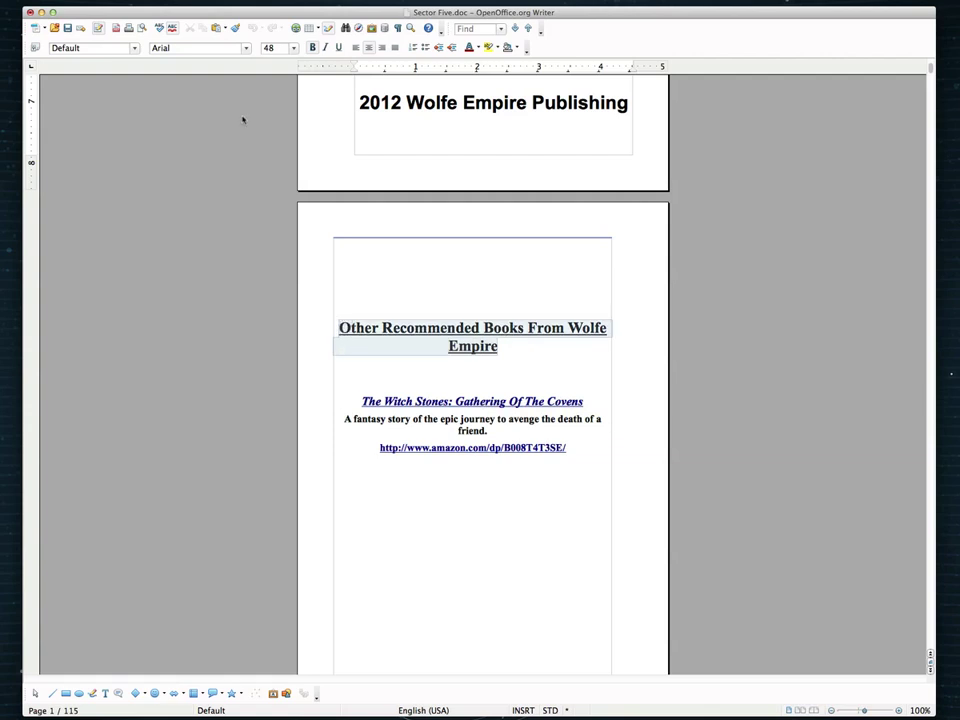
{"action": "left_click", "coordinate": [293, 48]}
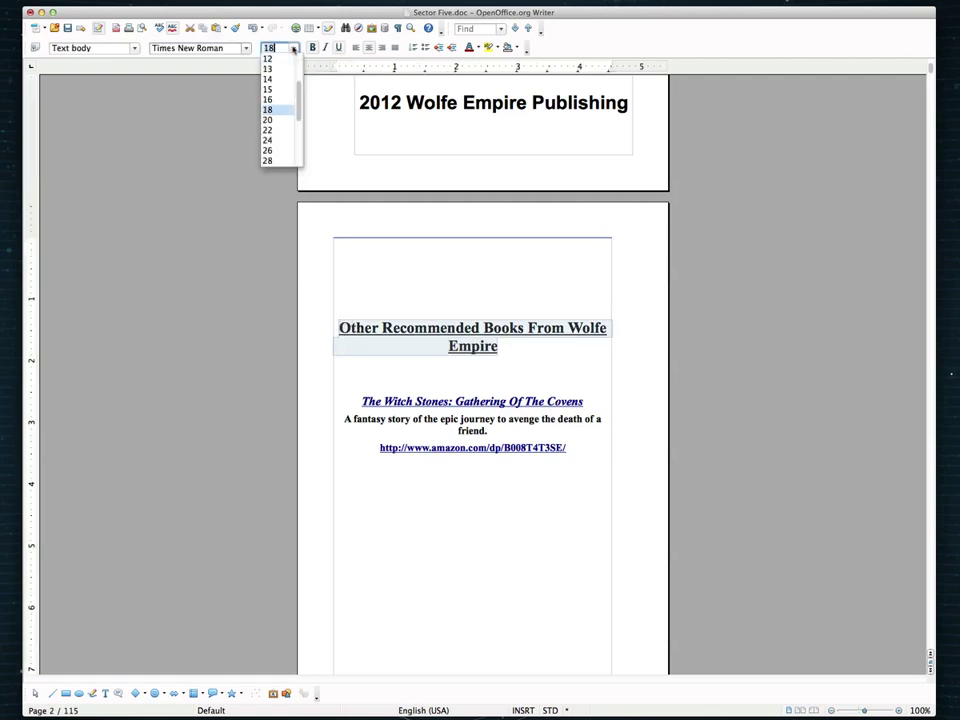
{"action": "left_click", "coordinate": [278, 100]}
{"action": "left_click", "coordinate": [293, 48]}
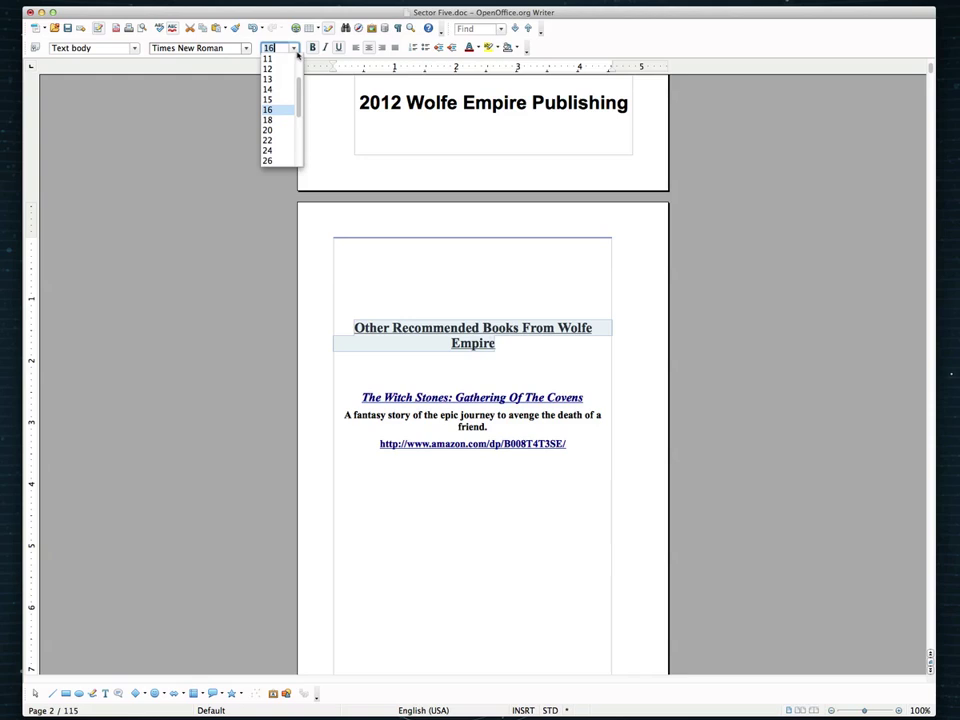
{"action": "left_click", "coordinate": [281, 94]}
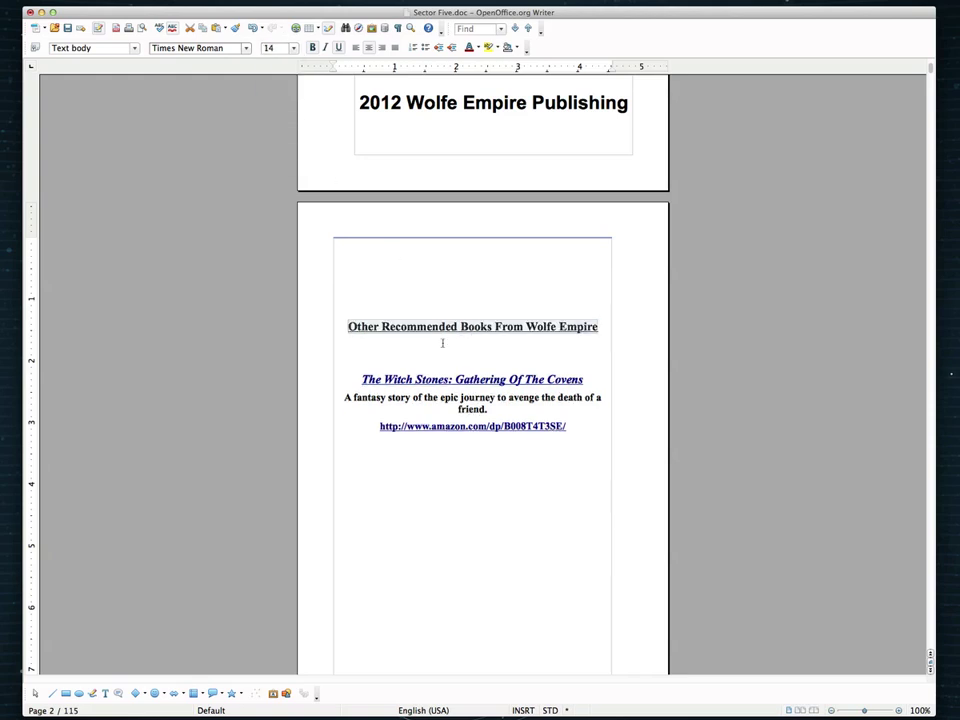
{"action": "left_click", "coordinate": [443, 343]}
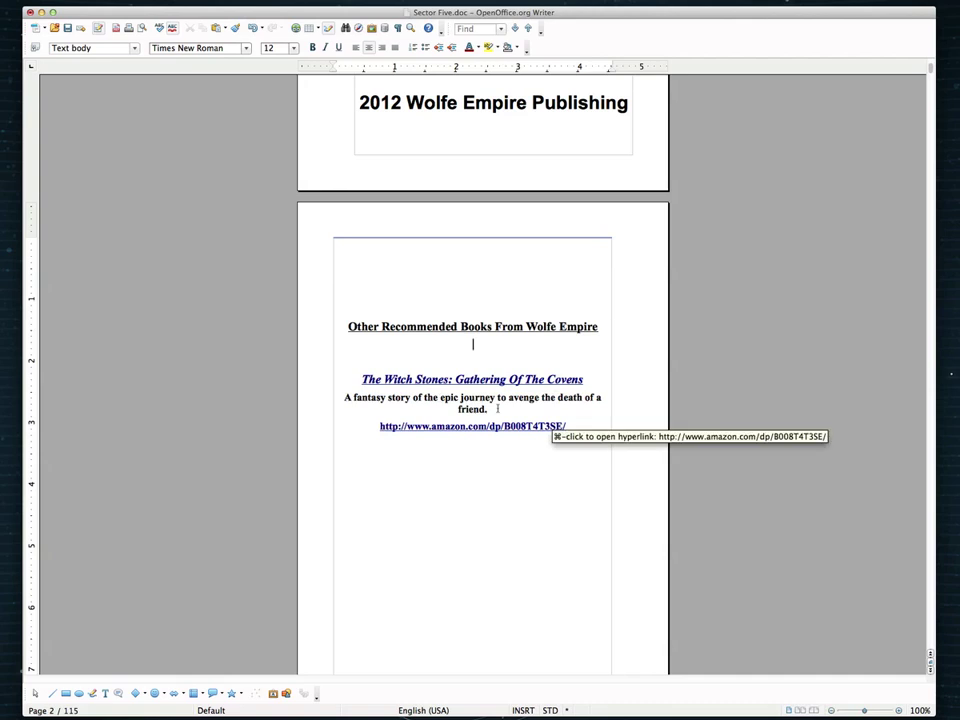
Break the Witch Stones description on page 2 after "avenge" so its second line starts with "the death of a friend."
{"action": "triple_click", "coordinate": [489, 409]}
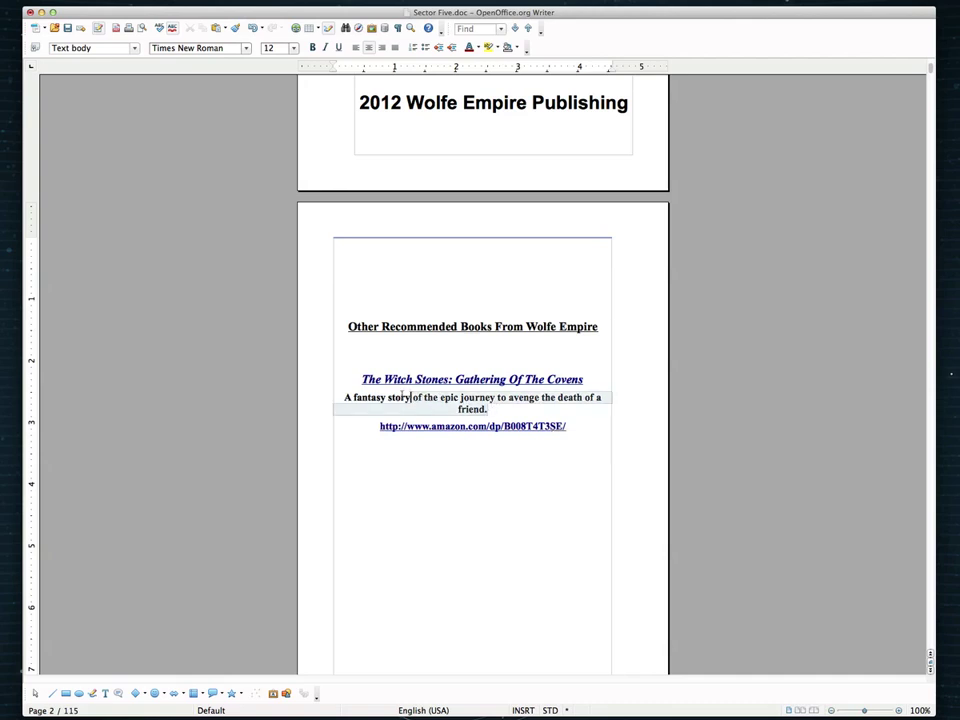
{"action": "left_click", "coordinate": [571, 406]}
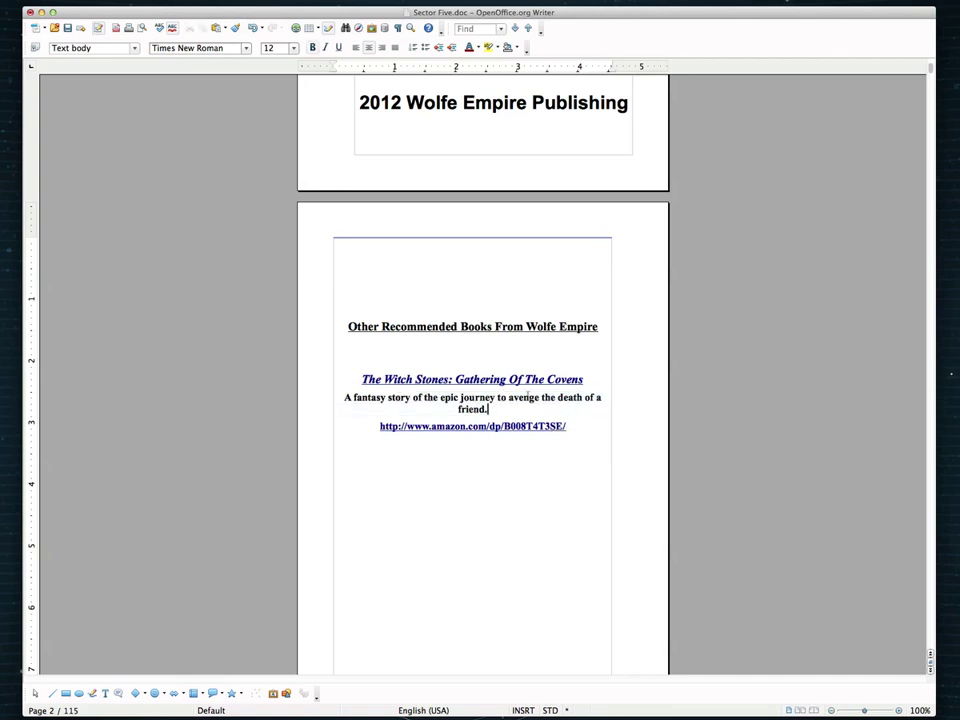
{"action": "left_click", "coordinate": [543, 397]}
{"action": "key", "text": "Return"}
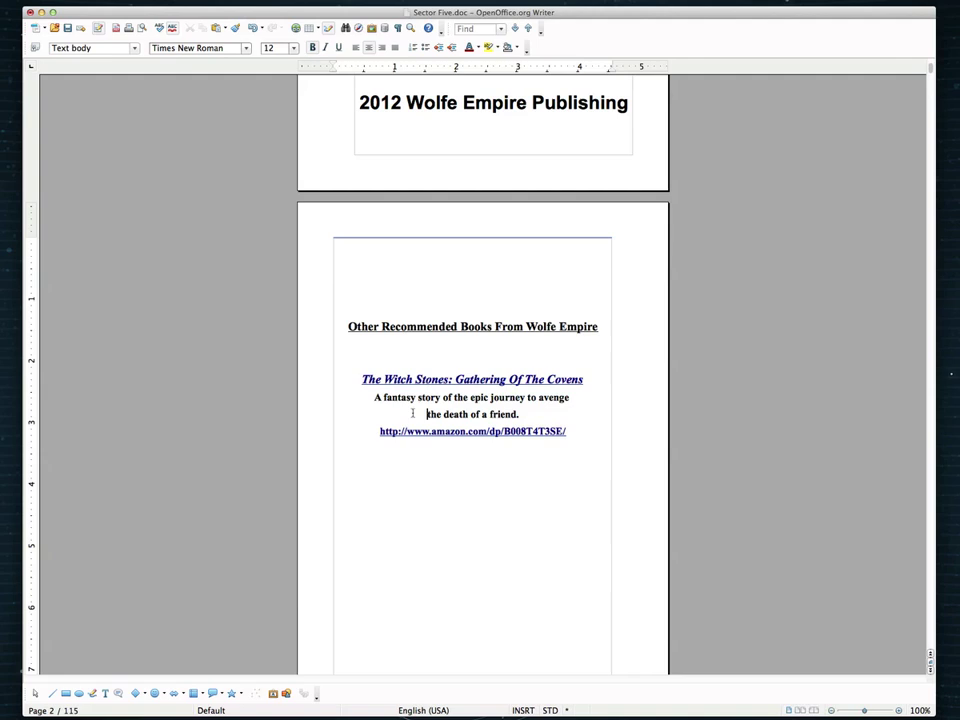
Check the page layout from the title page through chapters one and two up to the start of Chapter Three
{"action": "scroll", "coordinate": [412, 413], "scroll_direction": "up", "scroll_amount": 10}
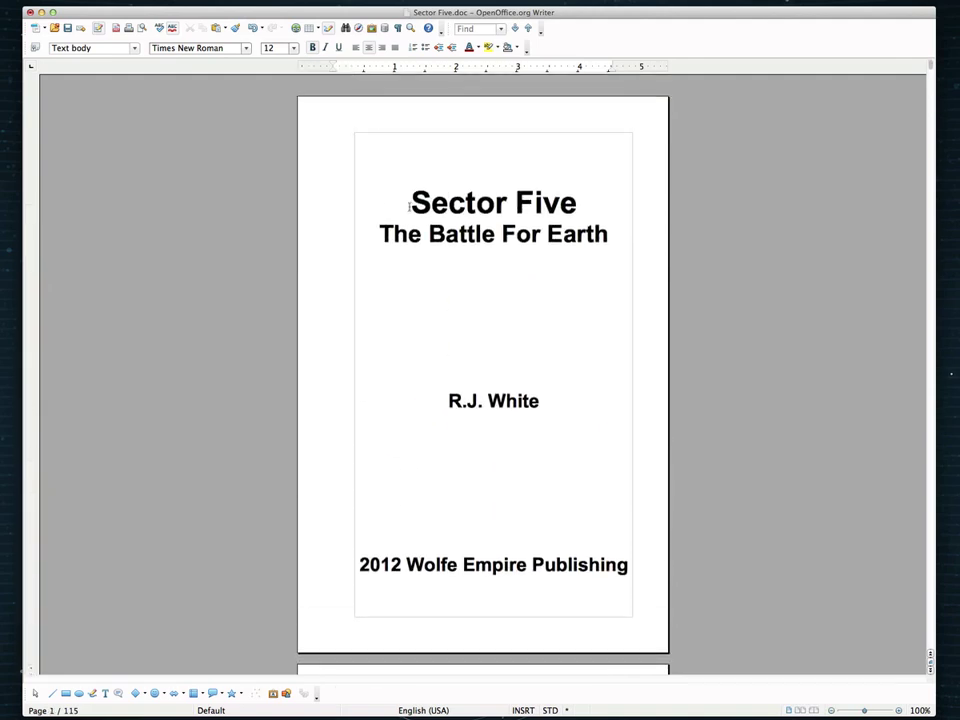
{"action": "scroll", "coordinate": [465, 473], "scroll_direction": "down", "scroll_amount": 15}
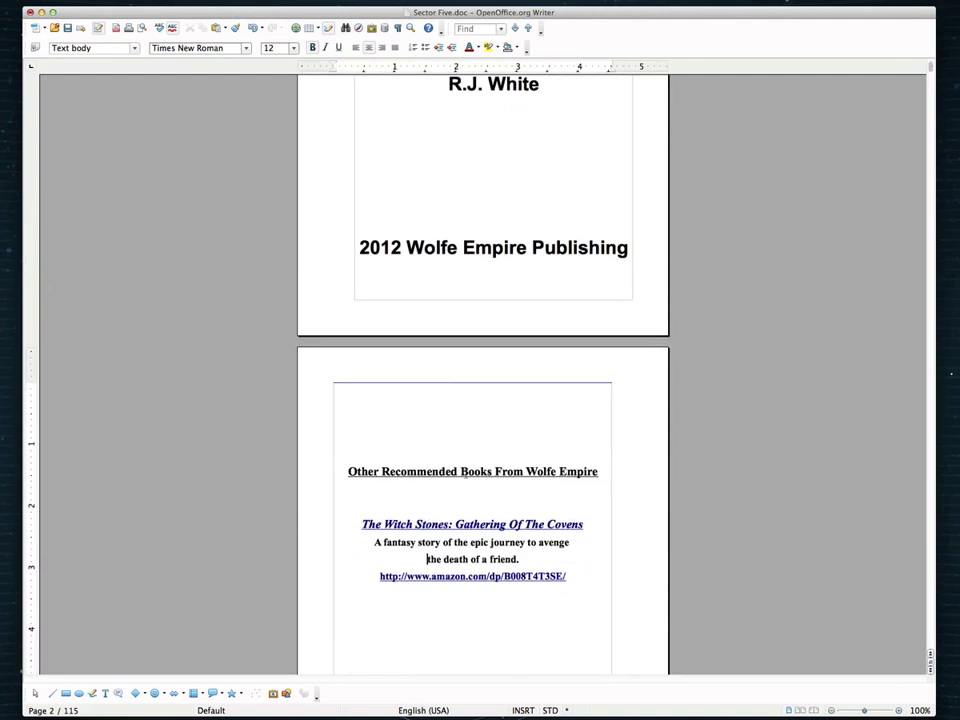
{"action": "scroll", "coordinate": [465, 473], "scroll_direction": "down", "scroll_amount": 20}
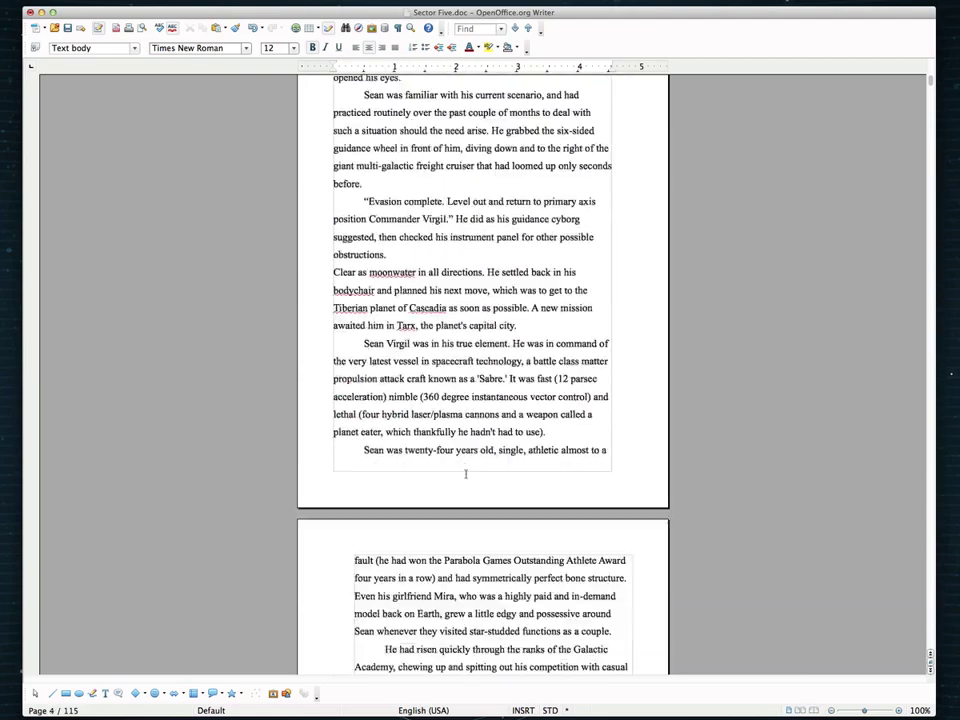
{"action": "scroll", "coordinate": [465, 476], "scroll_direction": "down", "scroll_amount": 20}
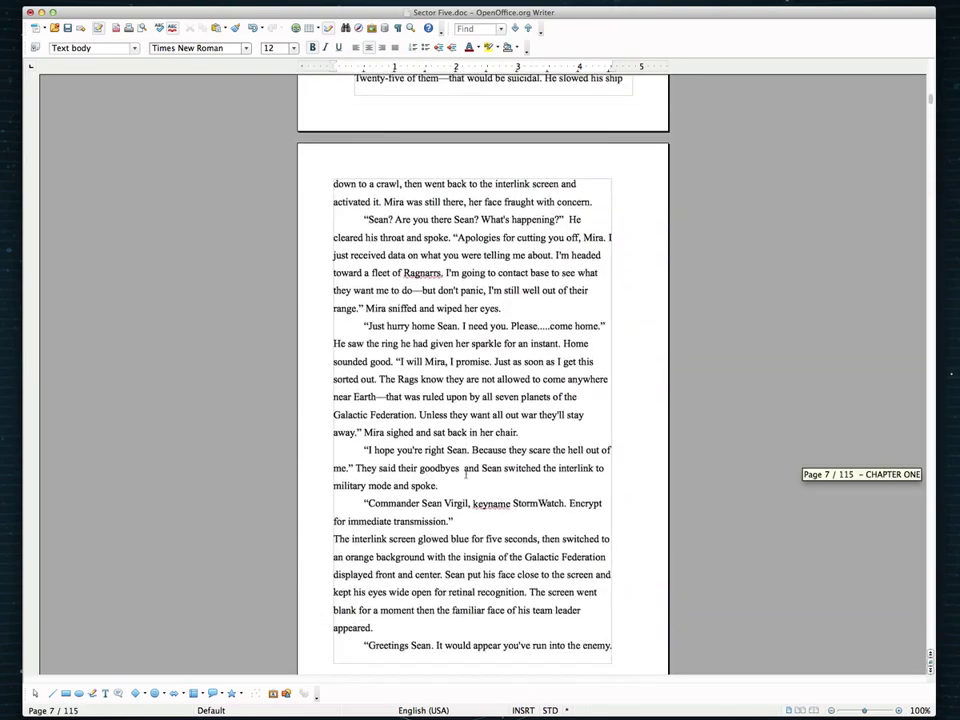
{"action": "scroll", "coordinate": [460, 389], "scroll_direction": "down", "scroll_amount": 20}
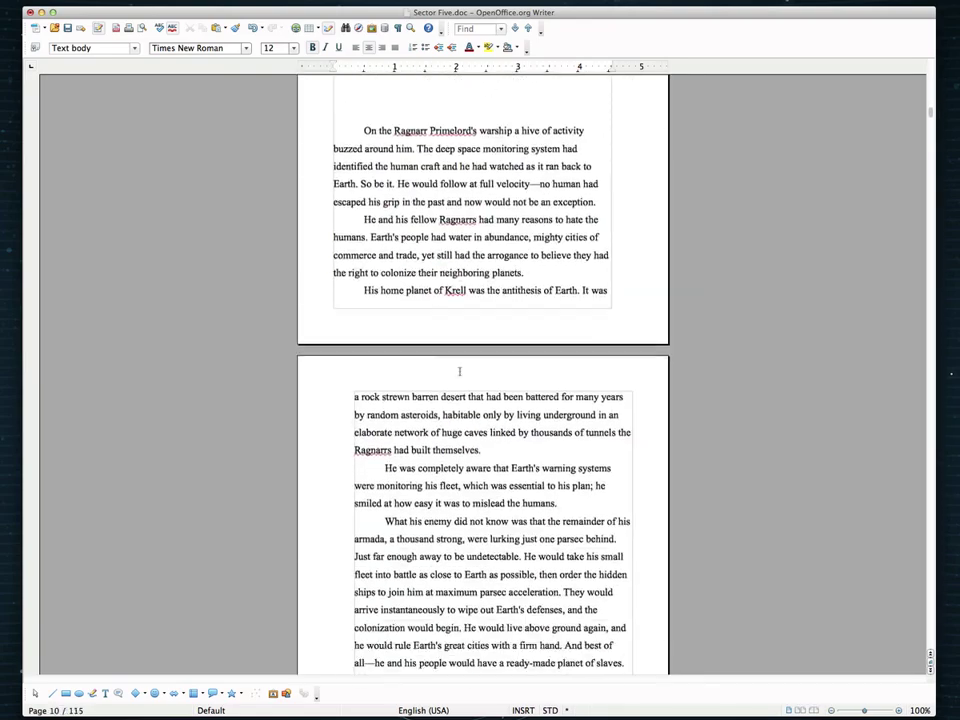
{"action": "scroll", "coordinate": [460, 371], "scroll_direction": "down", "scroll_amount": 20}
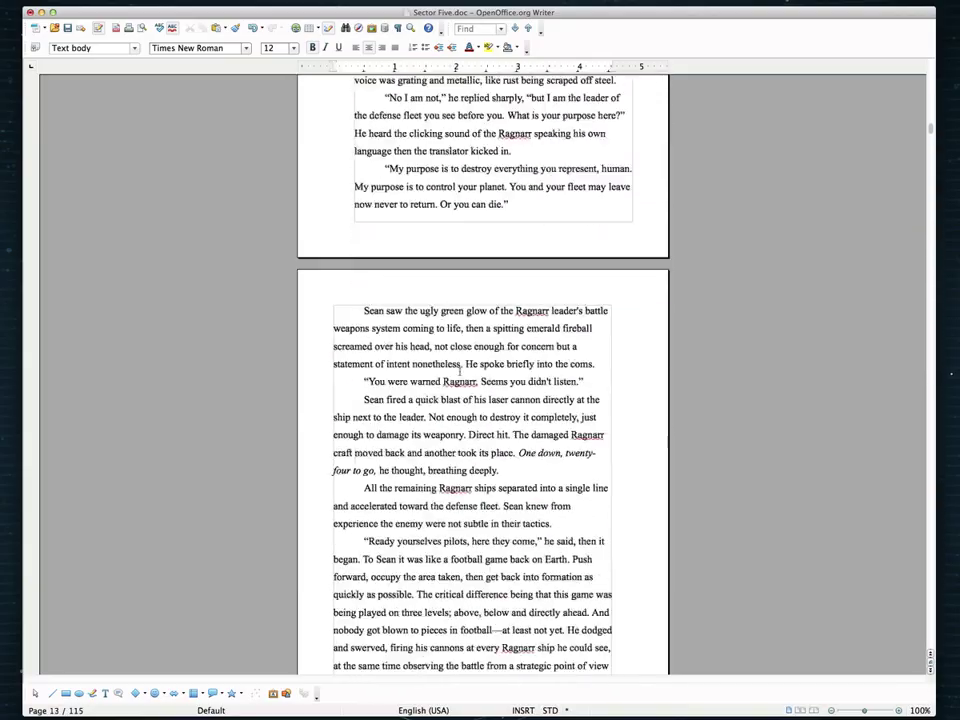
{"action": "scroll", "coordinate": [460, 371], "scroll_direction": "down", "scroll_amount": 5}
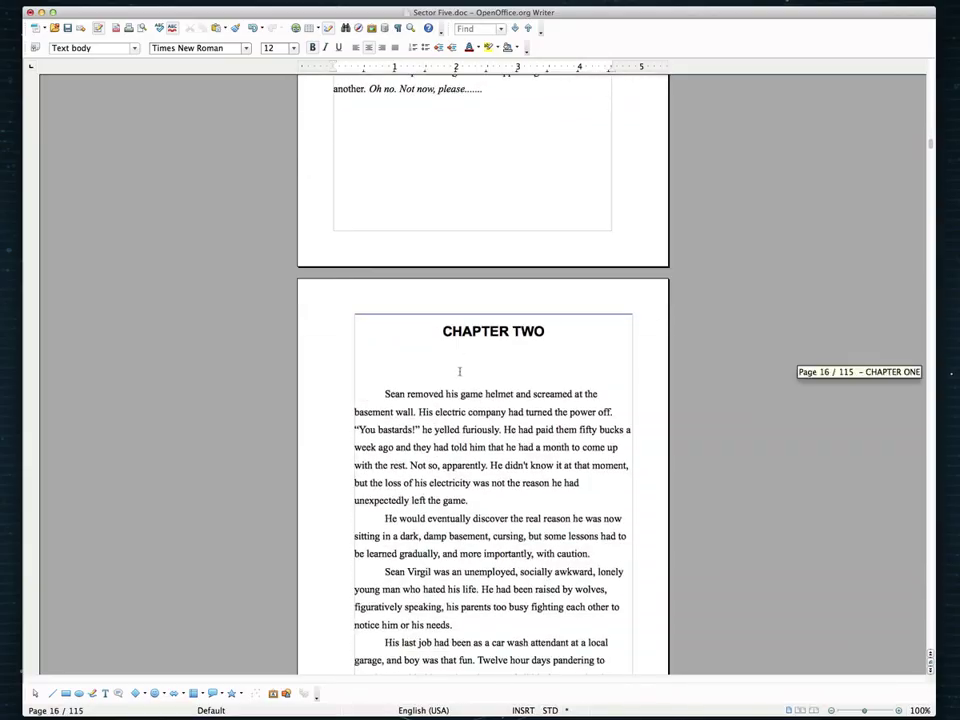
{"action": "scroll", "coordinate": [465, 403], "scroll_direction": "down", "scroll_amount": 20}
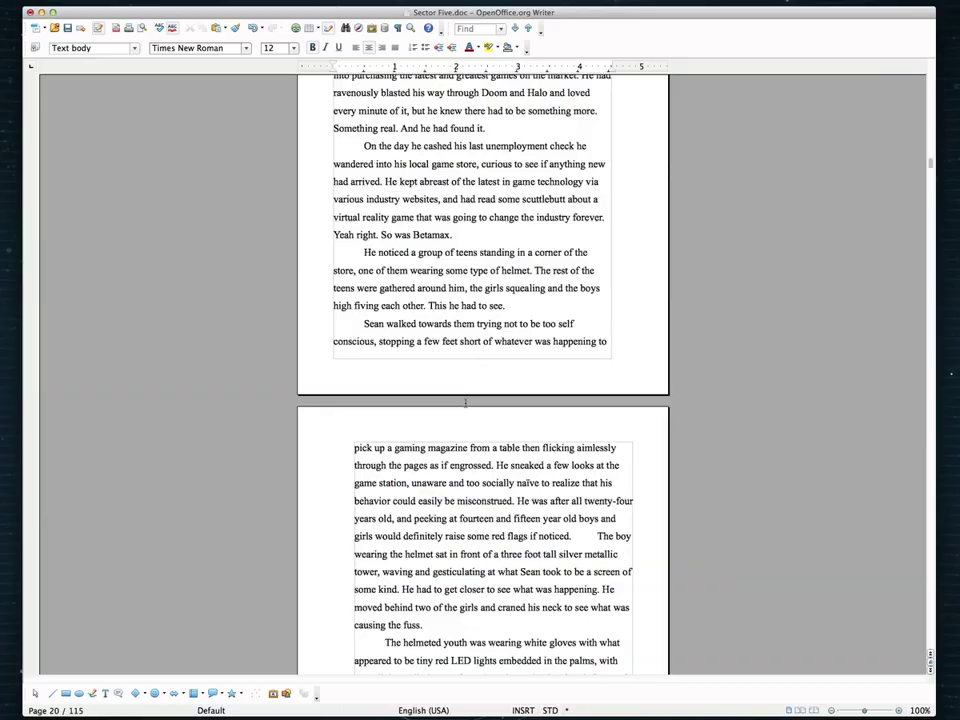
{"action": "scroll", "coordinate": [465, 402], "scroll_direction": "down", "scroll_amount": 20}
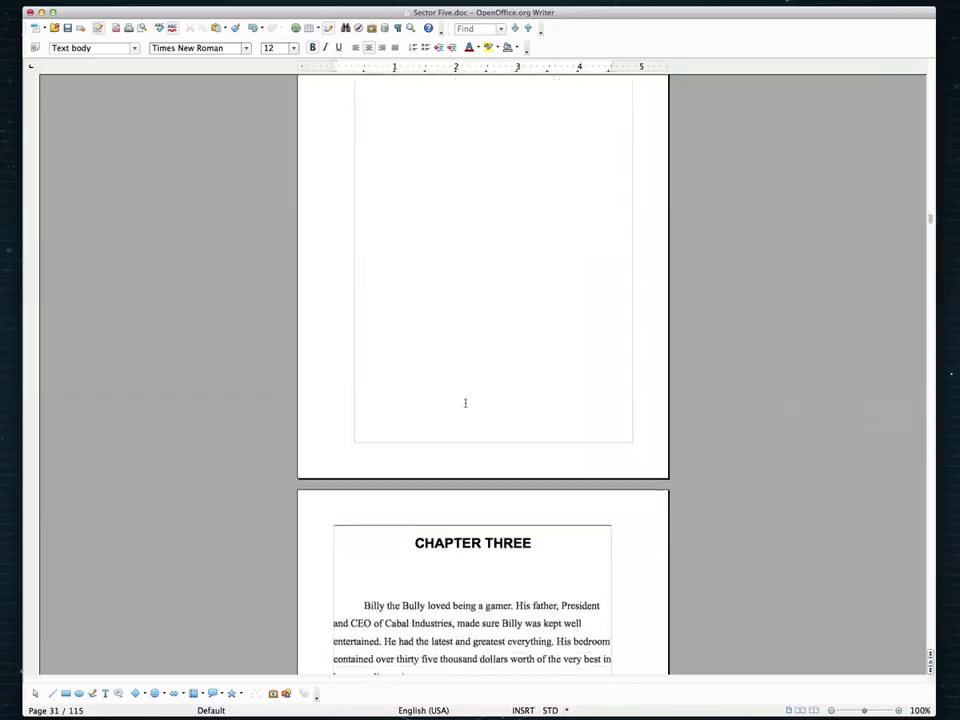
Remove the blank page between the end of Chapter Two and the Chapter Three heading
{"action": "scroll", "coordinate": [465, 403], "scroll_direction": "down", "scroll_amount": 15}
{"action": "scroll", "coordinate": [465, 403], "scroll_direction": "up", "scroll_amount": 20}
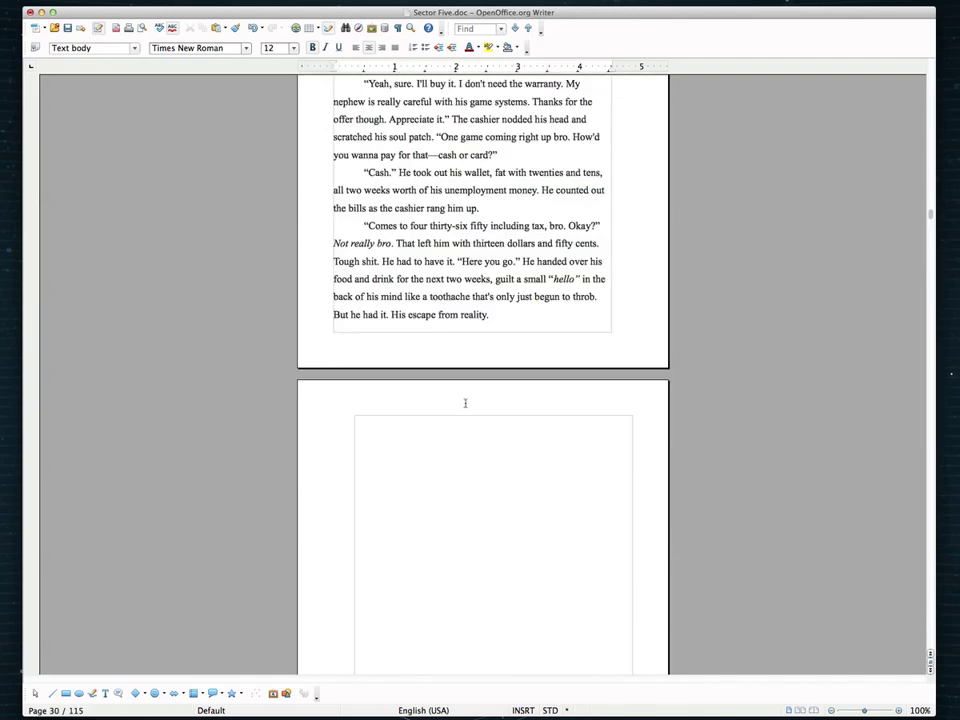
{"action": "scroll", "coordinate": [465, 403], "scroll_direction": "up", "scroll_amount": 4}
{"action": "scroll", "coordinate": [465, 403], "scroll_direction": "down", "scroll_amount": 18}
{"action": "scroll", "coordinate": [465, 403], "scroll_direction": "up", "scroll_amount": 5}
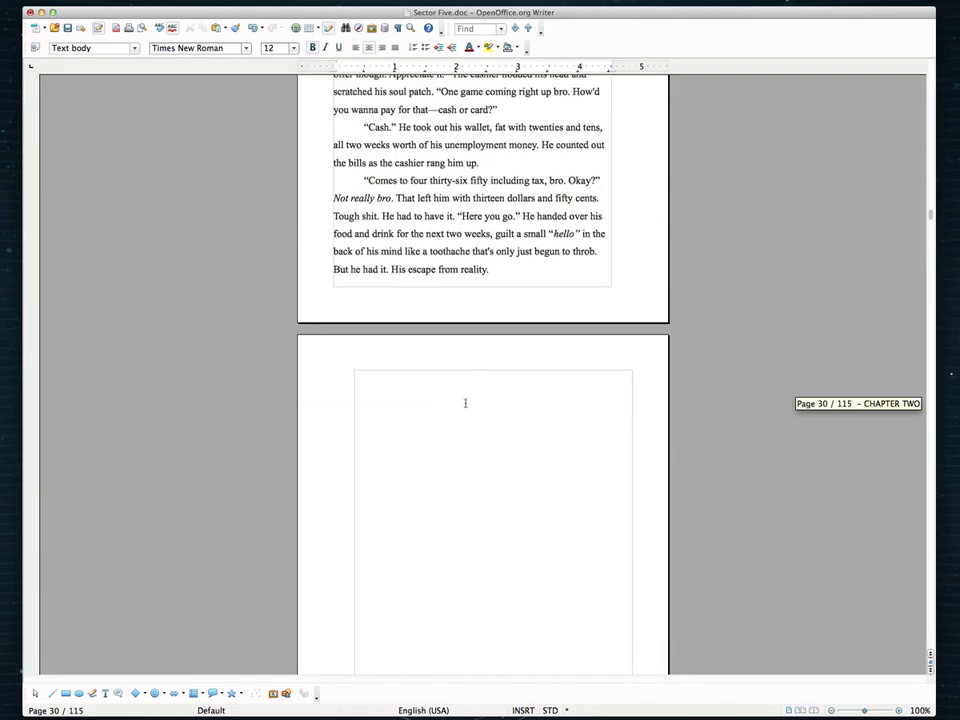
{"action": "left_click", "coordinate": [465, 403]}
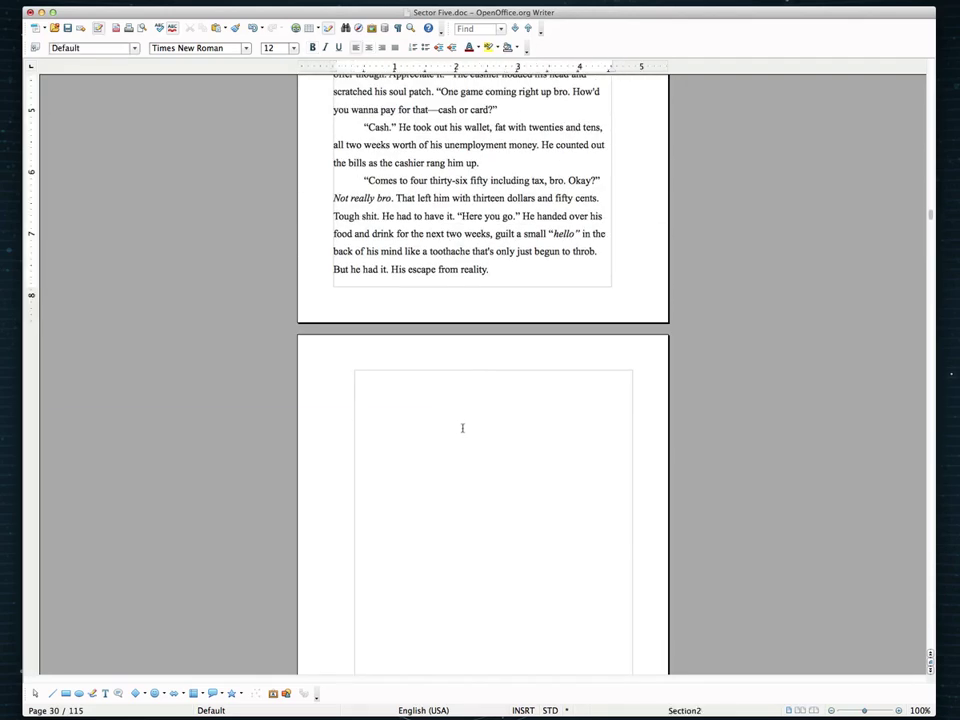
{"action": "key", "text": "super+1"}
{"action": "key", "text": "super+z"}
{"action": "key", "text": "super+v"}
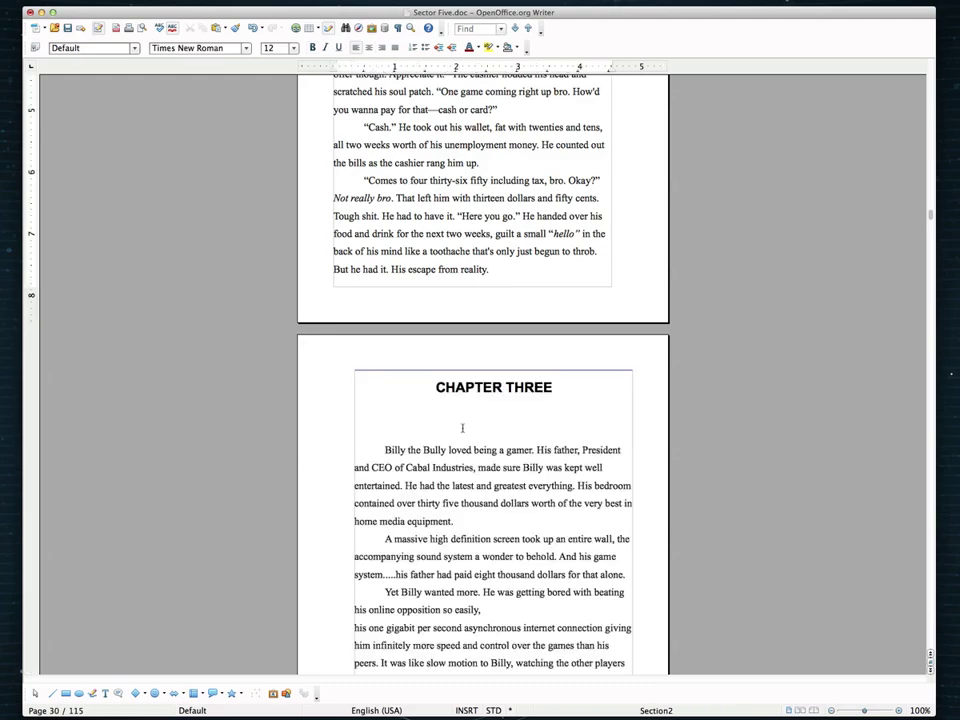
Check the layout of the remaining chapters from Chapter Three through to the recommended books page at the end
{"action": "scroll", "coordinate": [472, 325], "scroll_direction": "down", "scroll_amount": 20}
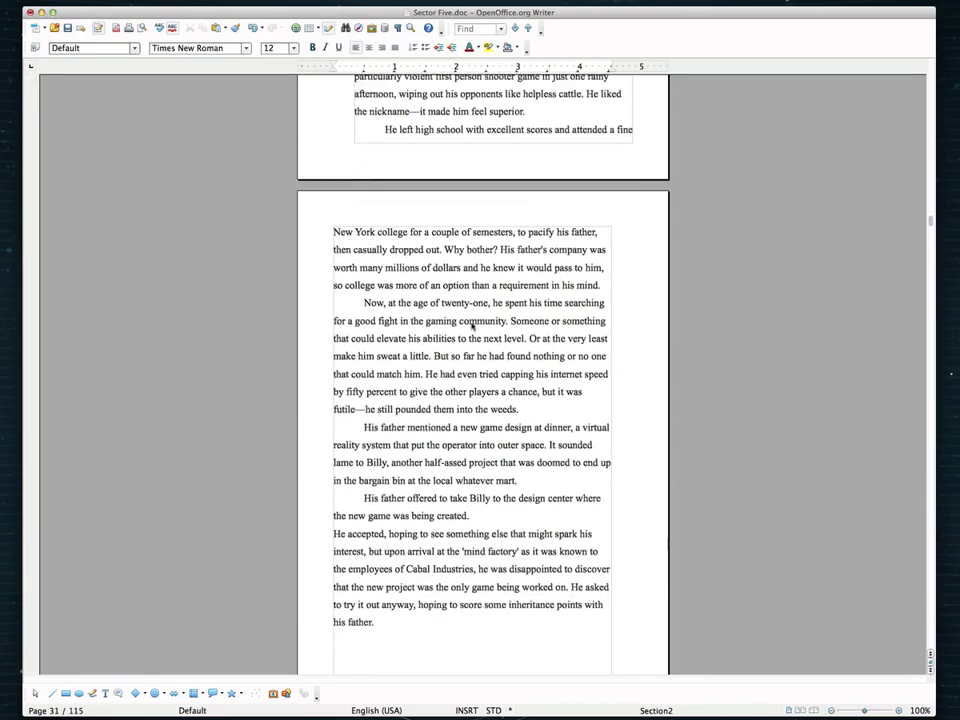
{"action": "scroll", "coordinate": [472, 325], "scroll_direction": "down", "scroll_amount": 15}
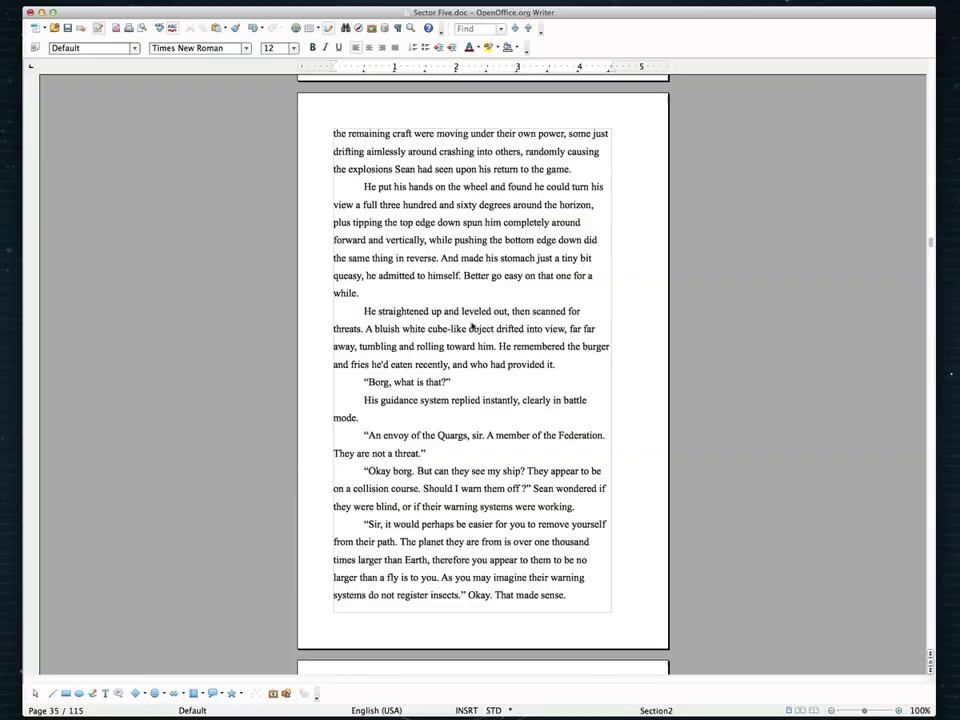
{"action": "scroll", "coordinate": [472, 325], "scroll_direction": "down", "scroll_amount": 15}
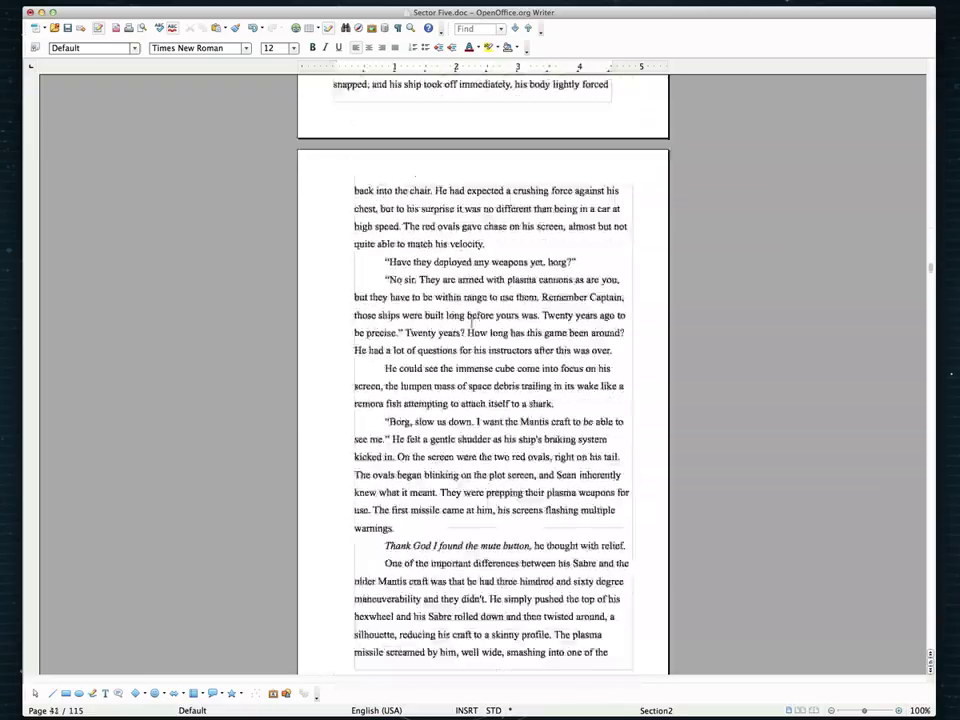
{"action": "scroll", "coordinate": [851, 260], "scroll_direction": "down", "scroll_amount": 20}
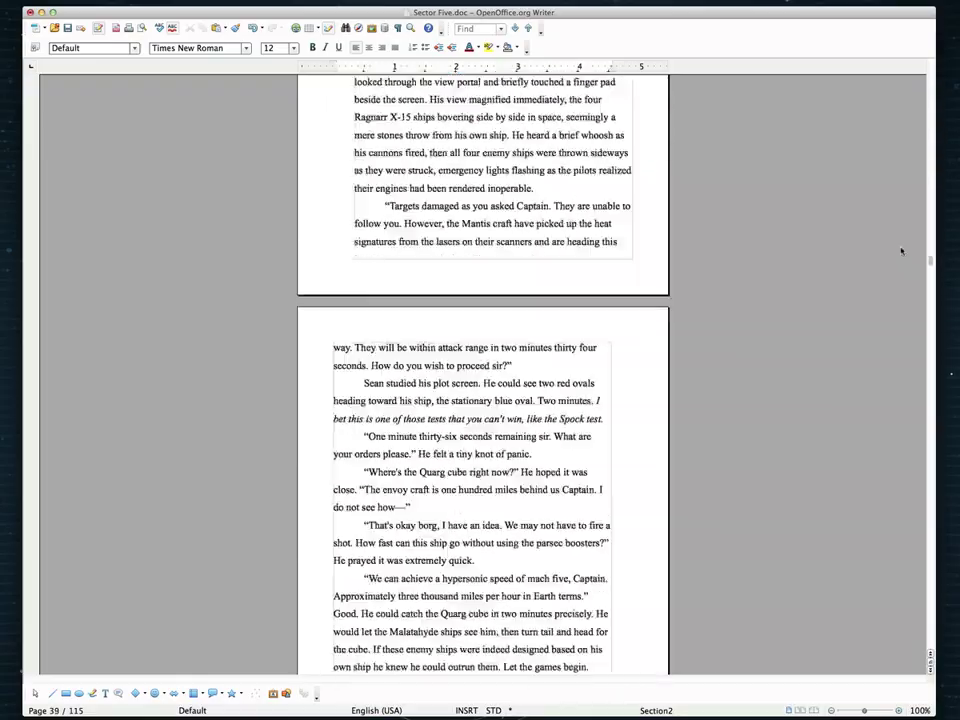
{"action": "scroll", "coordinate": [896, 253], "scroll_direction": "down", "scroll_amount": 20}
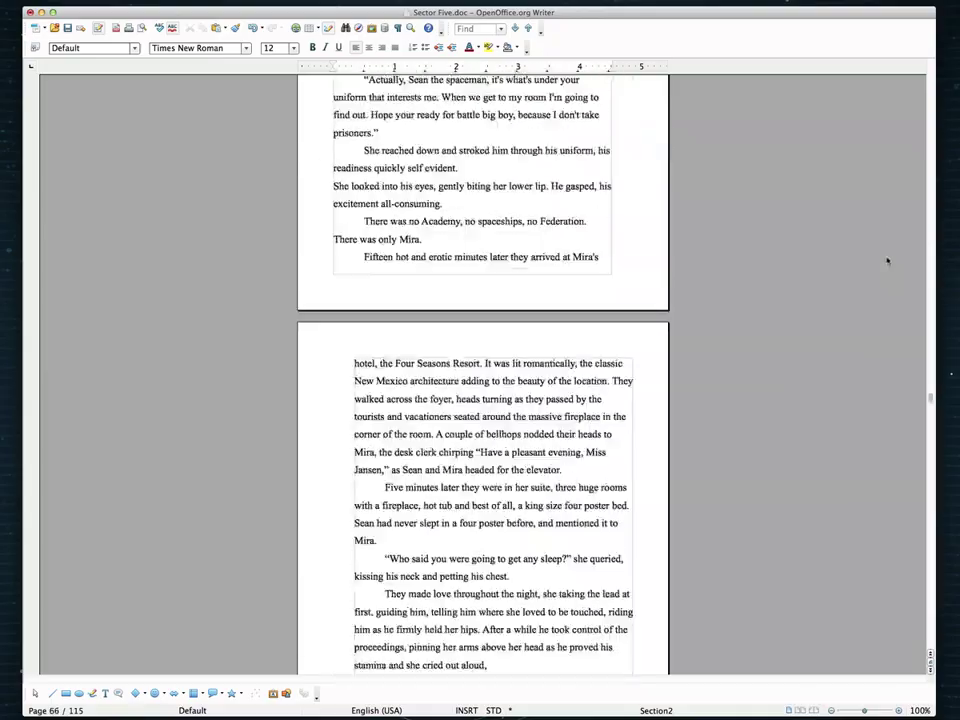
{"action": "scroll", "coordinate": [884, 263], "scroll_direction": "down", "scroll_amount": 20}
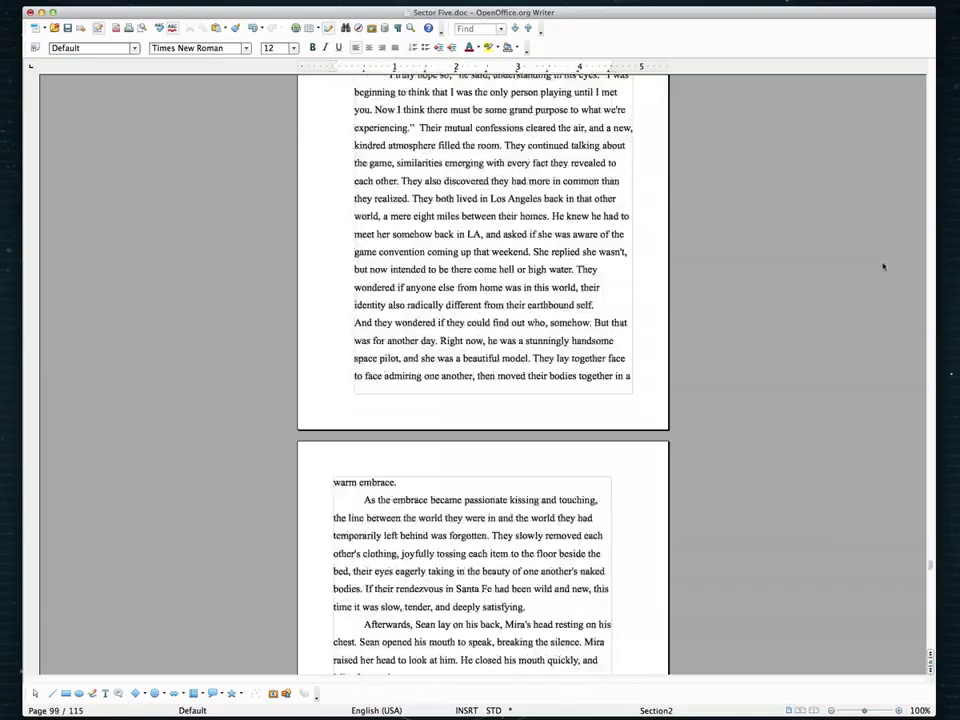
{"action": "scroll", "coordinate": [884, 266], "scroll_direction": "down", "scroll_amount": 4}
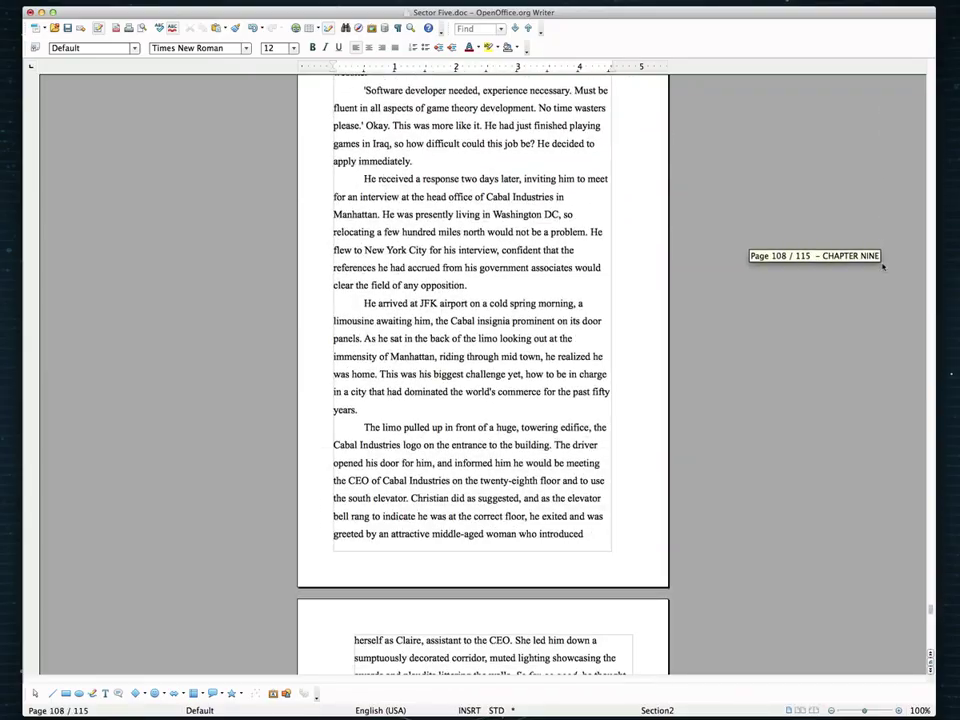
{"action": "scroll", "coordinate": [883, 266], "scroll_direction": "down", "scroll_amount": 20}
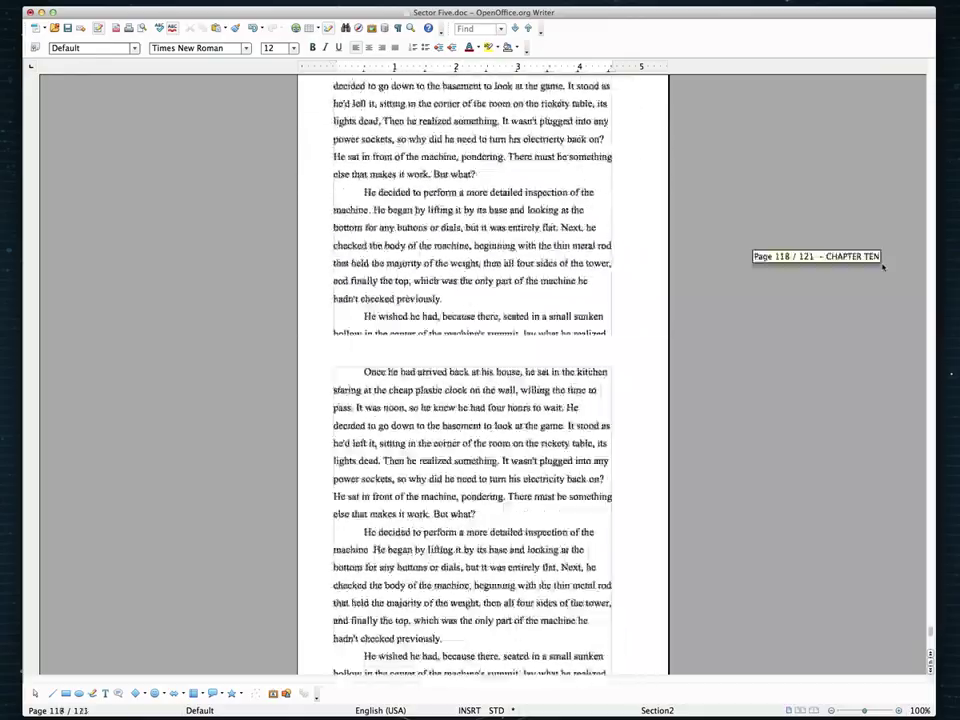
{"action": "scroll", "coordinate": [883, 266], "scroll_direction": "down", "scroll_amount": 20}
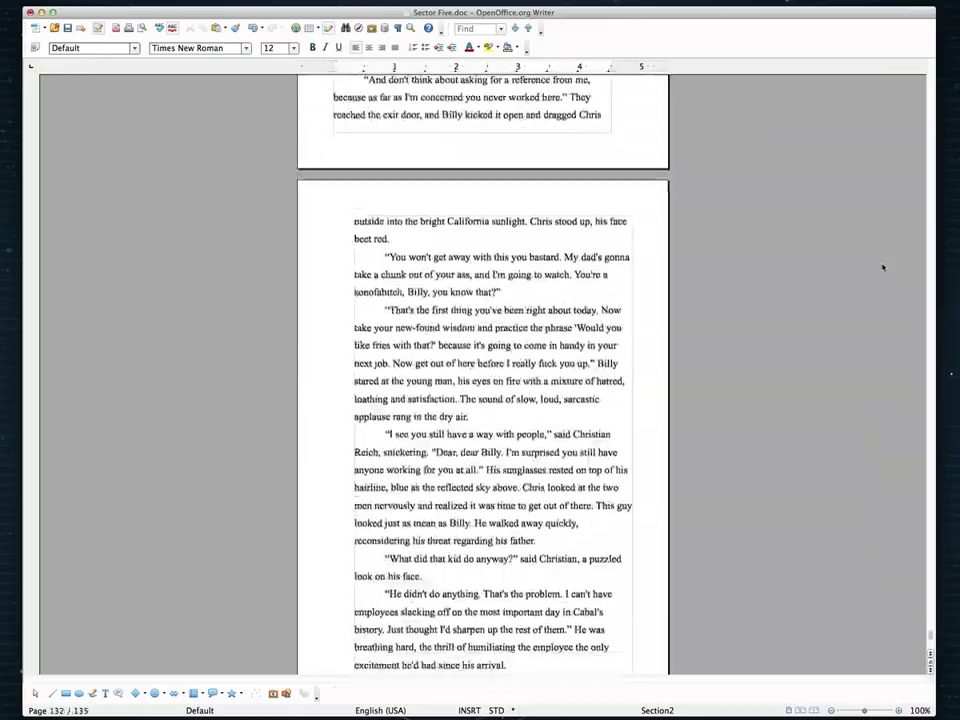
{"action": "scroll", "coordinate": [883, 267], "scroll_direction": "down", "scroll_amount": 20}
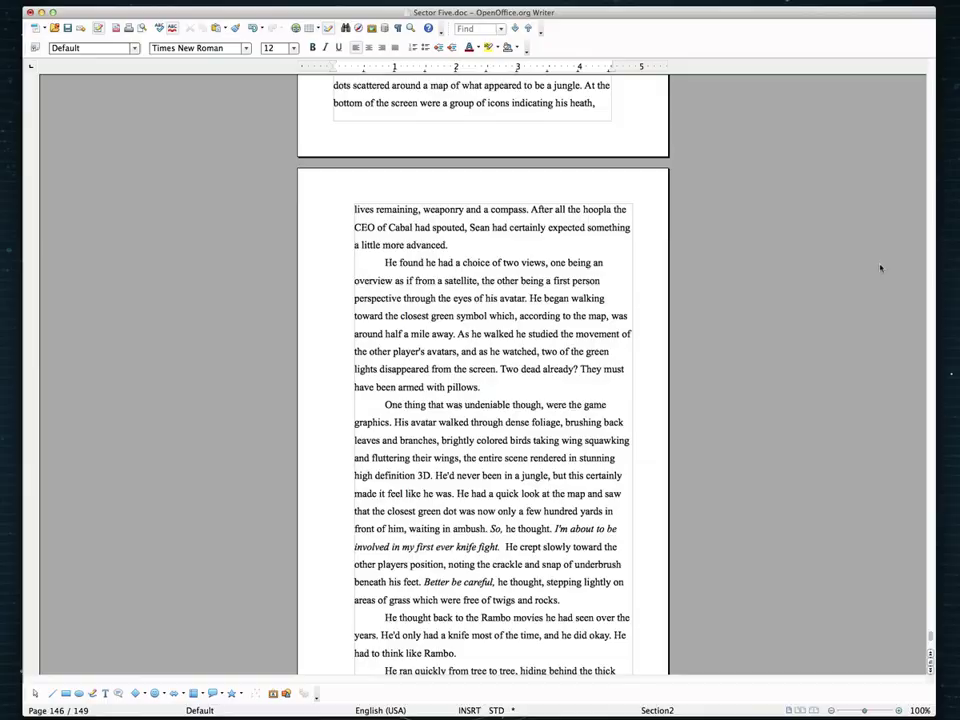
{"action": "scroll", "coordinate": [881, 267], "scroll_direction": "down", "scroll_amount": 8}
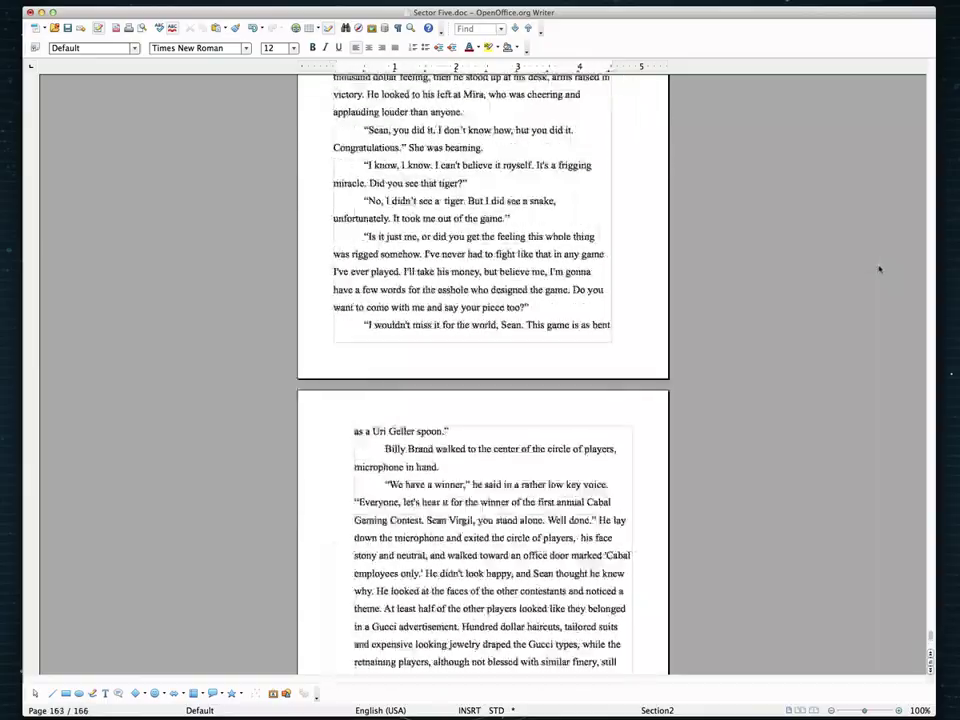
{"action": "scroll", "coordinate": [879, 269], "scroll_direction": "down", "scroll_amount": 20}
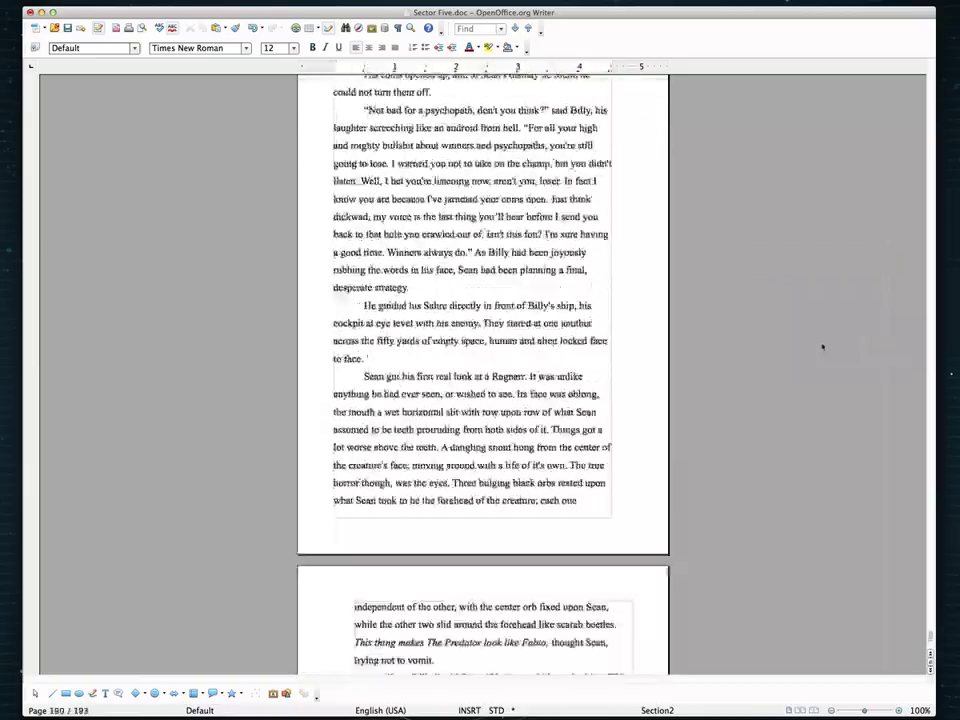
{"action": "scroll", "coordinate": [697, 420], "scroll_direction": "down", "scroll_amount": 20}
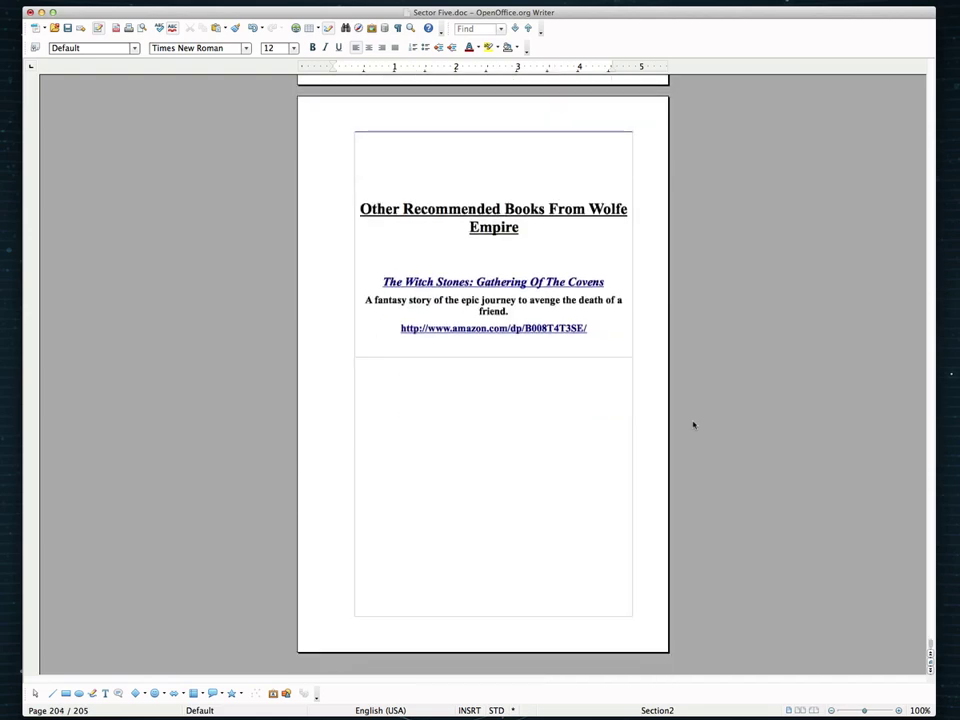
Reduce the closing page's "Other Recommended Books From Wolfe Empire" heading to 14 pt and break the description before "avenge"
{"action": "scroll", "coordinate": [690, 426], "scroll_direction": "up", "scroll_amount": 3}
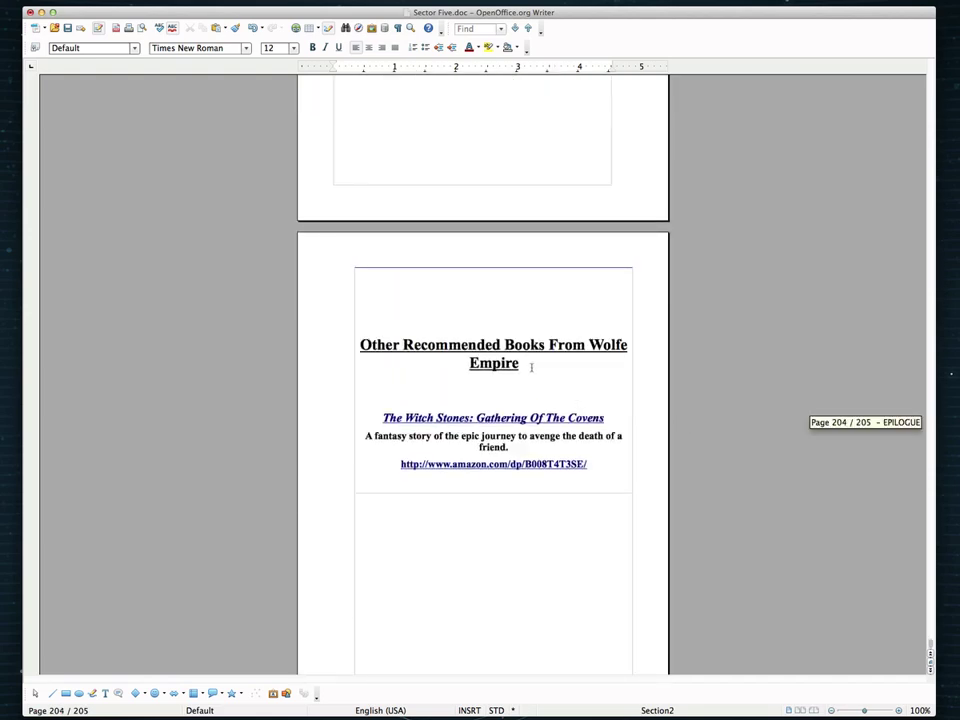
{"action": "left_click_drag", "start_coordinate": [531, 367], "coordinate": [356, 346]}
{"action": "left_click", "coordinate": [293, 48]}
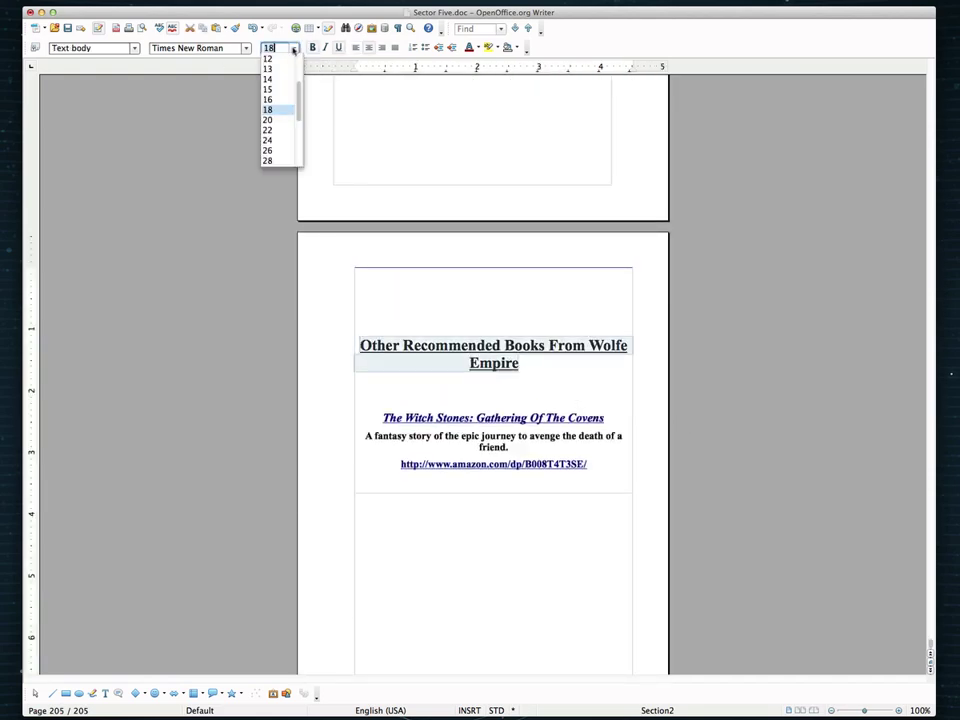
{"action": "left_click", "coordinate": [276, 83]}
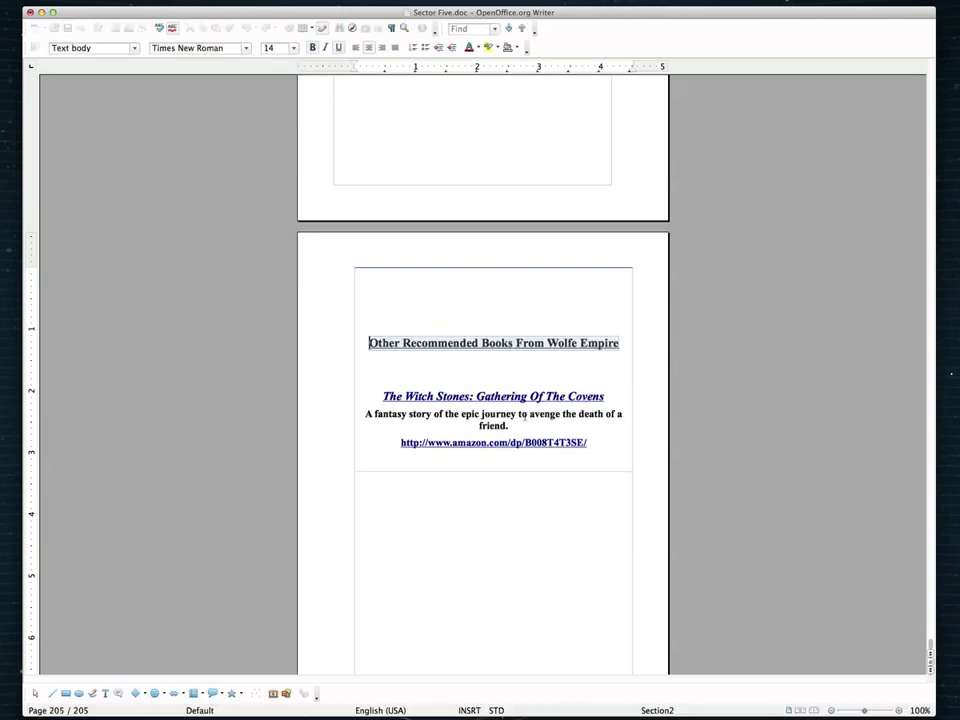
{"action": "left_click", "coordinate": [530, 414]}
{"action": "key", "text": "Return"}
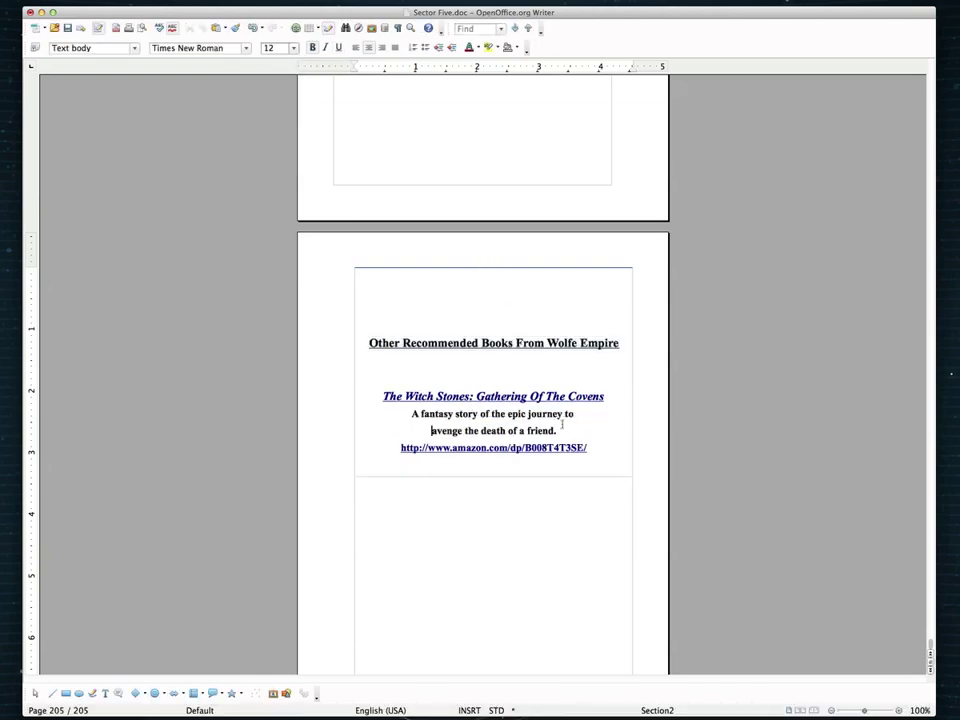
Look back through the manuscript from the closing page to the opening pages
{"action": "scroll", "coordinate": [459, 386], "scroll_direction": "up", "scroll_amount": 10}
{"action": "scroll", "coordinate": [459, 386], "scroll_direction": "down", "scroll_amount": 10}
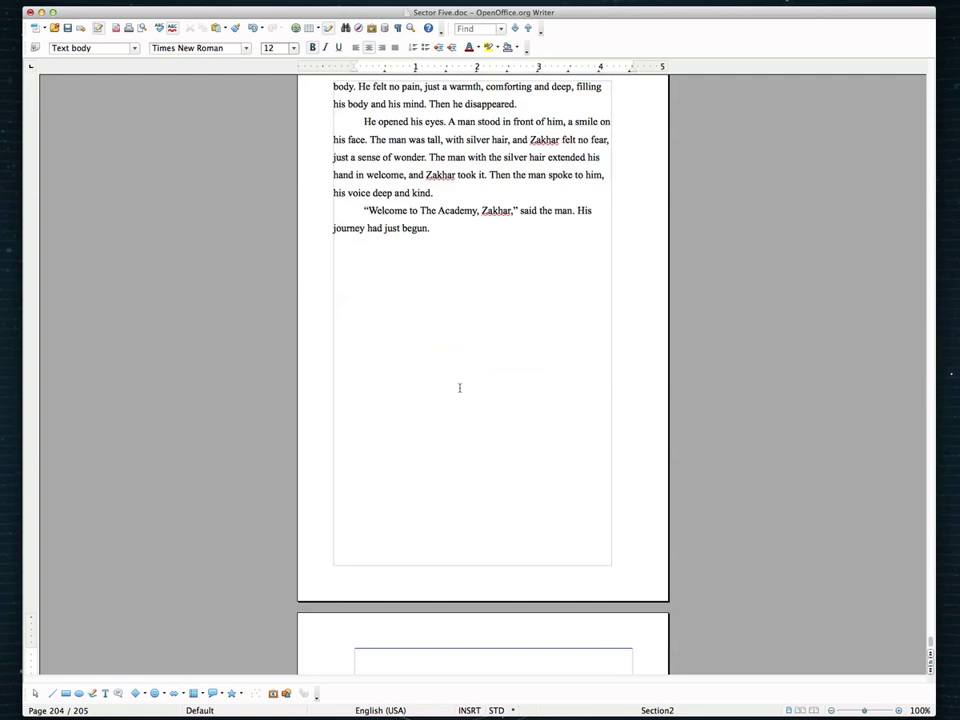
{"action": "scroll", "coordinate": [459, 386], "scroll_direction": "up", "scroll_amount": 20}
{"action": "scroll", "coordinate": [459, 386], "scroll_direction": "up", "scroll_amount": 20}
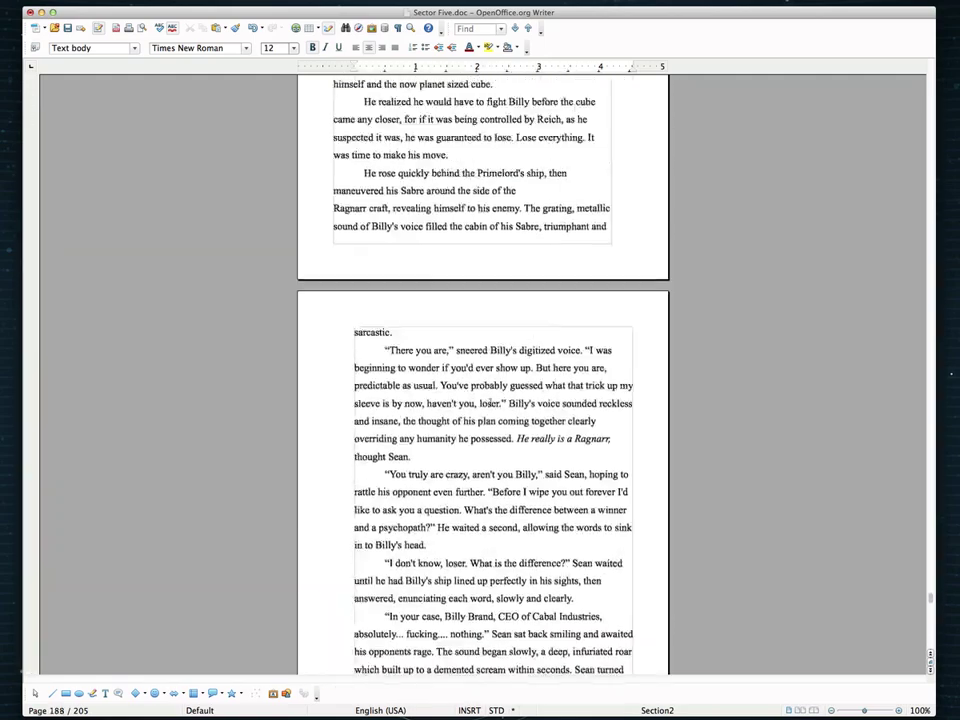
{"action": "scroll", "coordinate": [930, 586], "scroll_direction": "down", "scroll_amount": 5}
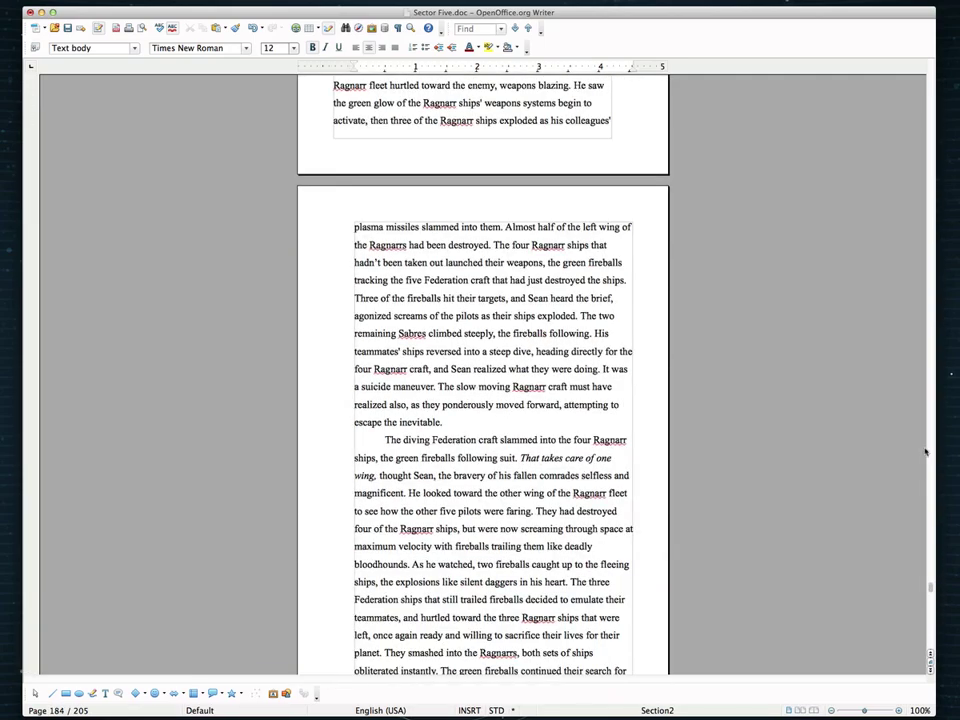
{"action": "scroll", "coordinate": [928, 450], "scroll_direction": "up", "scroll_amount": 5}
{"action": "left_click_drag", "start_coordinate": [930, 586], "coordinate": [930, 206]}
{"action": "scroll", "coordinate": [541, 447], "scroll_direction": "up", "scroll_amount": 20}
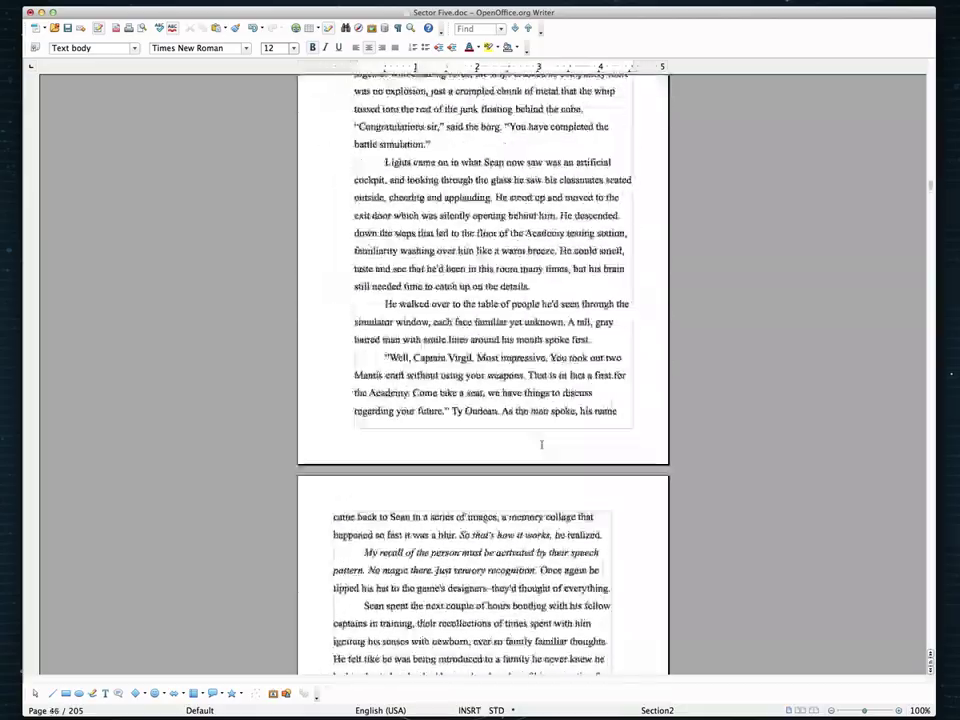
{"action": "scroll", "coordinate": [541, 444], "scroll_direction": "up", "scroll_amount": 20}
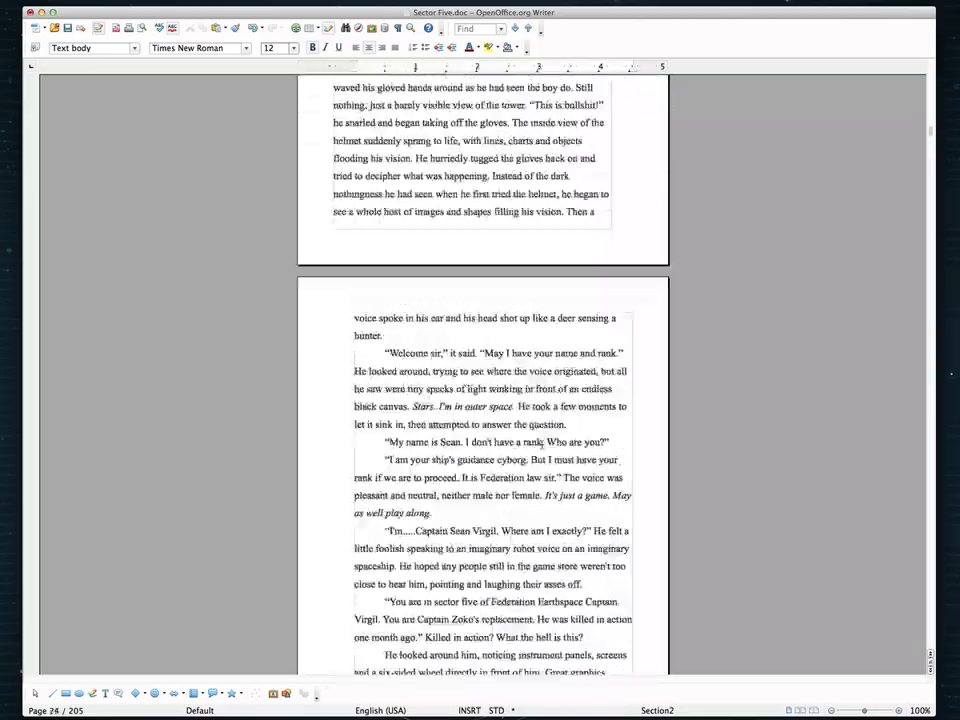
{"action": "scroll", "coordinate": [541, 447], "scroll_direction": "up", "scroll_amount": 20}
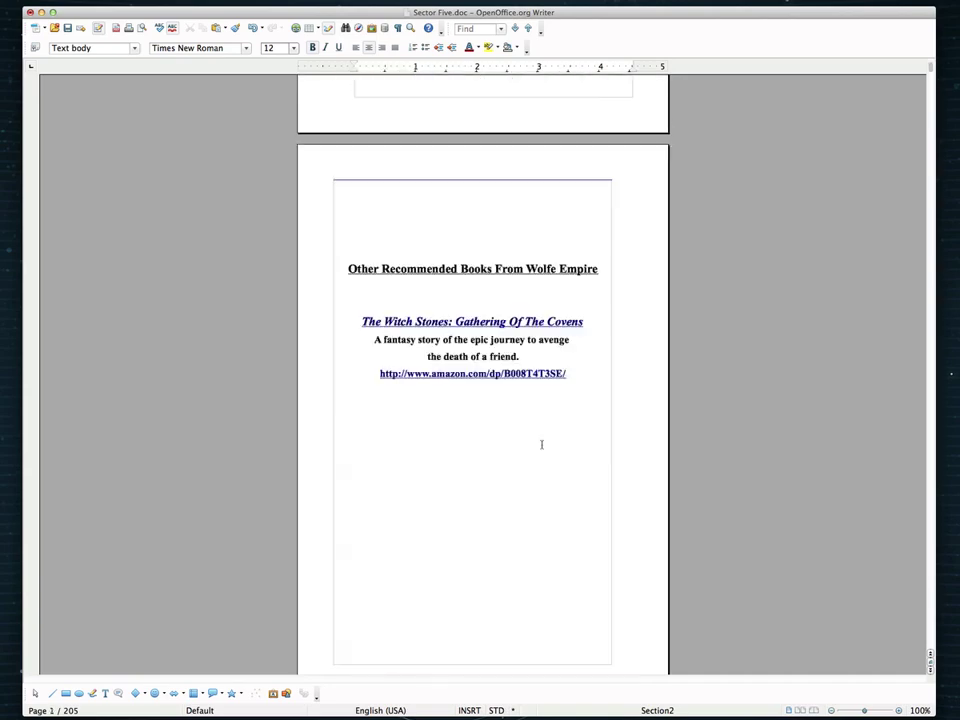
Edit the table of contents' entry structure and remove the hyperlink start element from level 1
{"action": "scroll", "coordinate": [541, 444], "scroll_direction": "down", "scroll_amount": 15}
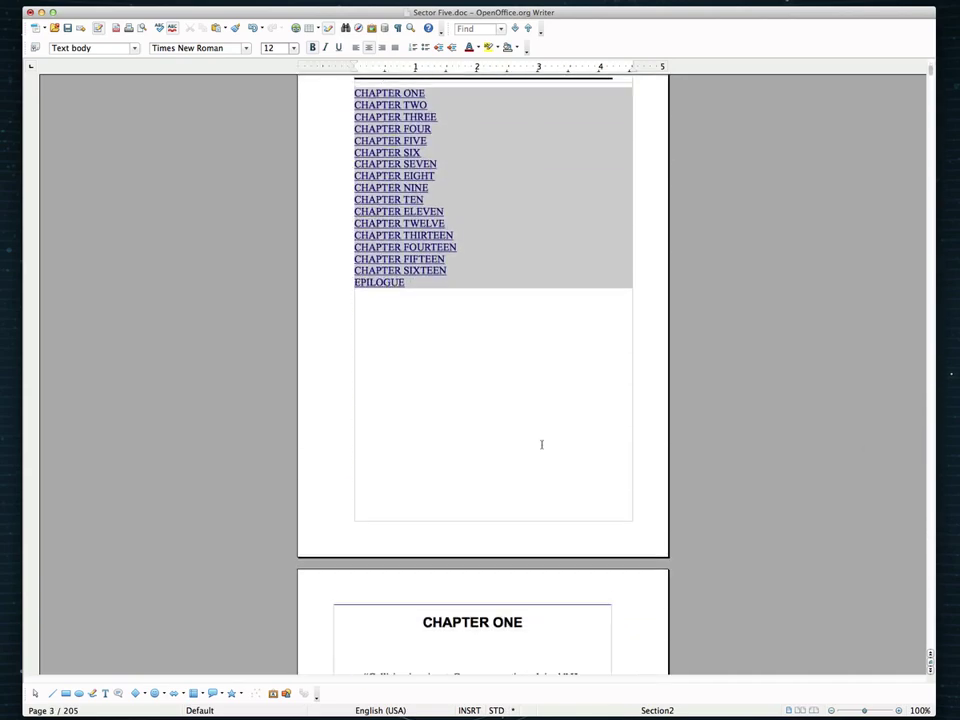
{"action": "scroll", "coordinate": [541, 444], "scroll_direction": "up", "scroll_amount": 6}
{"action": "right_click", "coordinate": [484, 408]}
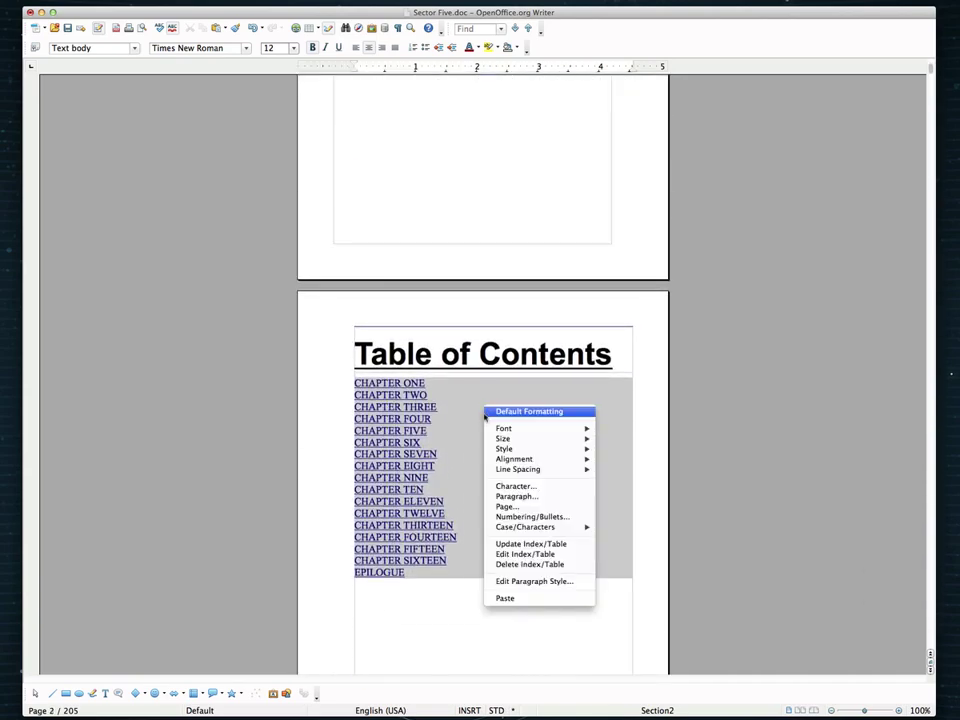
{"action": "left_click", "coordinate": [538, 553]}
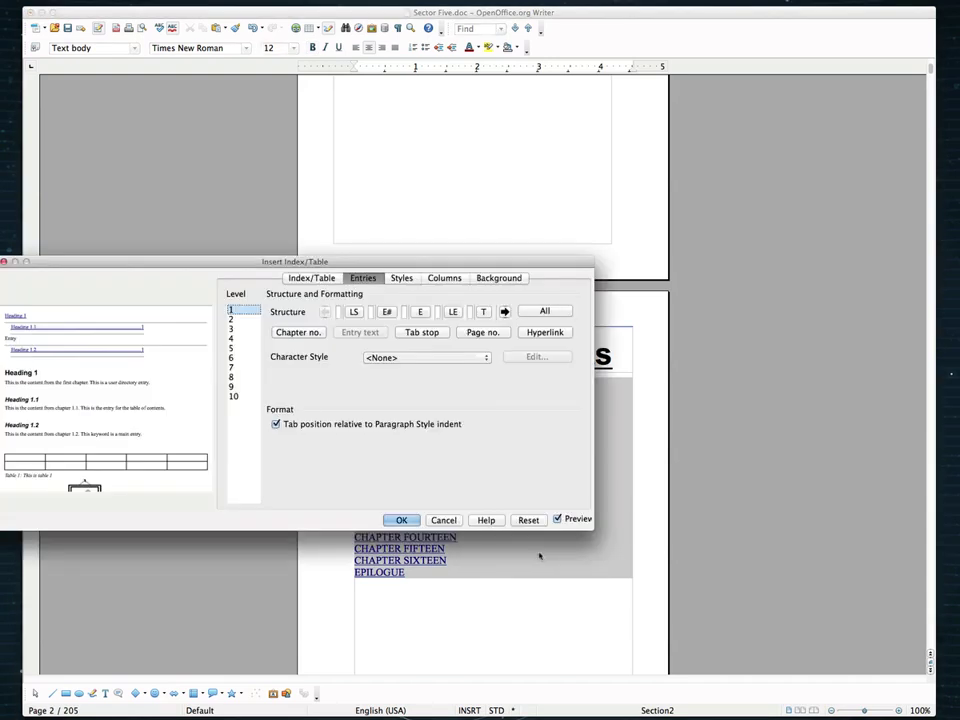
{"action": "left_click_drag", "start_coordinate": [299, 264], "coordinate": [484, 215]}
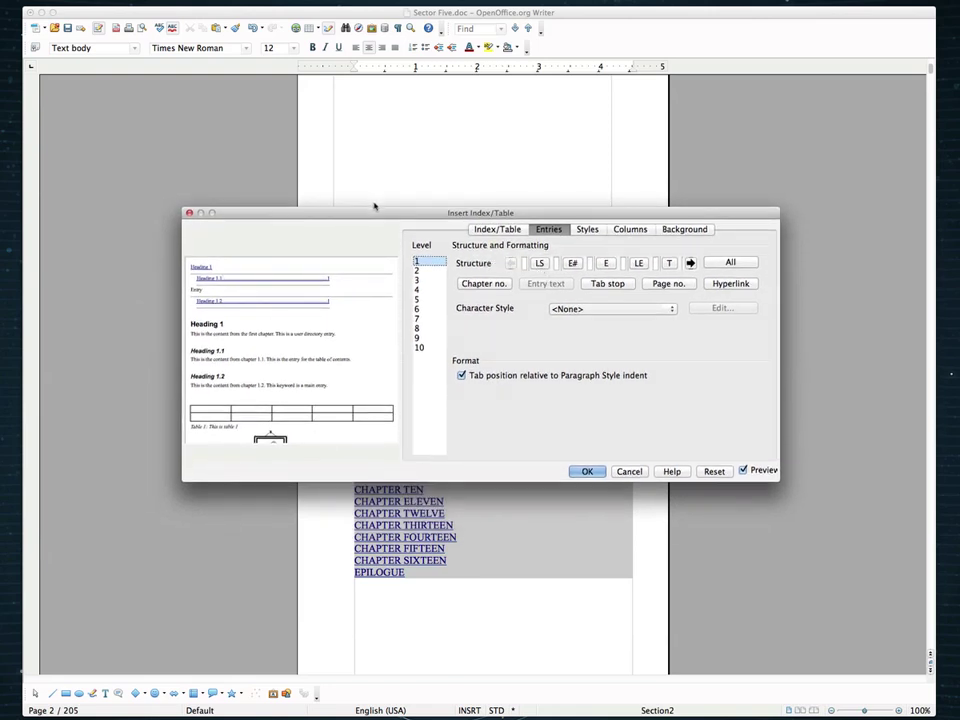
{"action": "left_click_drag", "start_coordinate": [375, 206], "coordinate": [345, 85]}
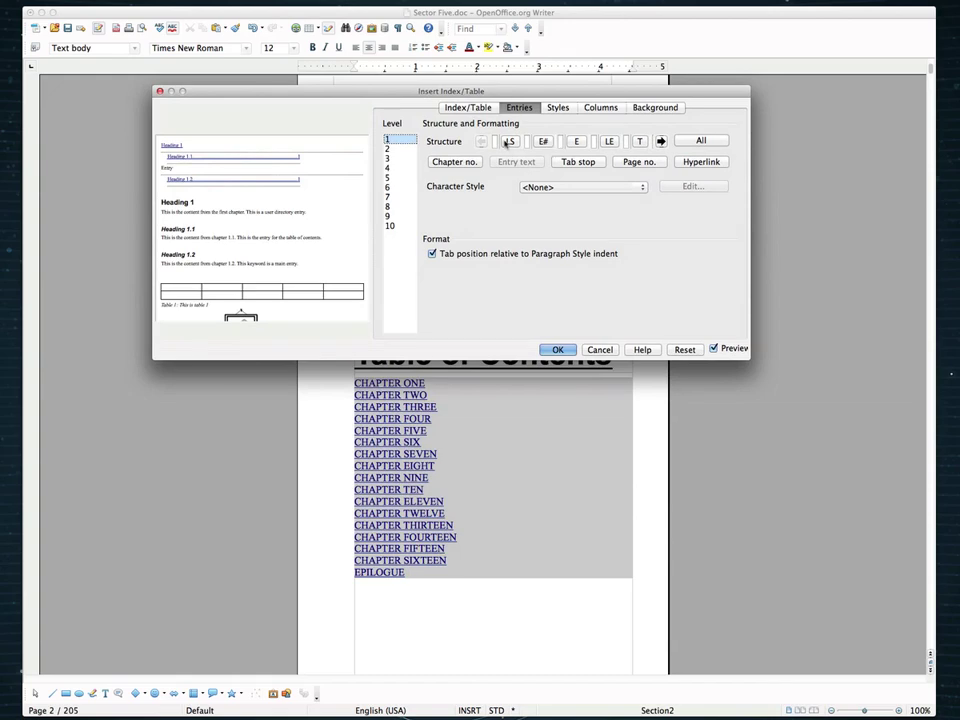
{"action": "left_click", "coordinate": [510, 142]}
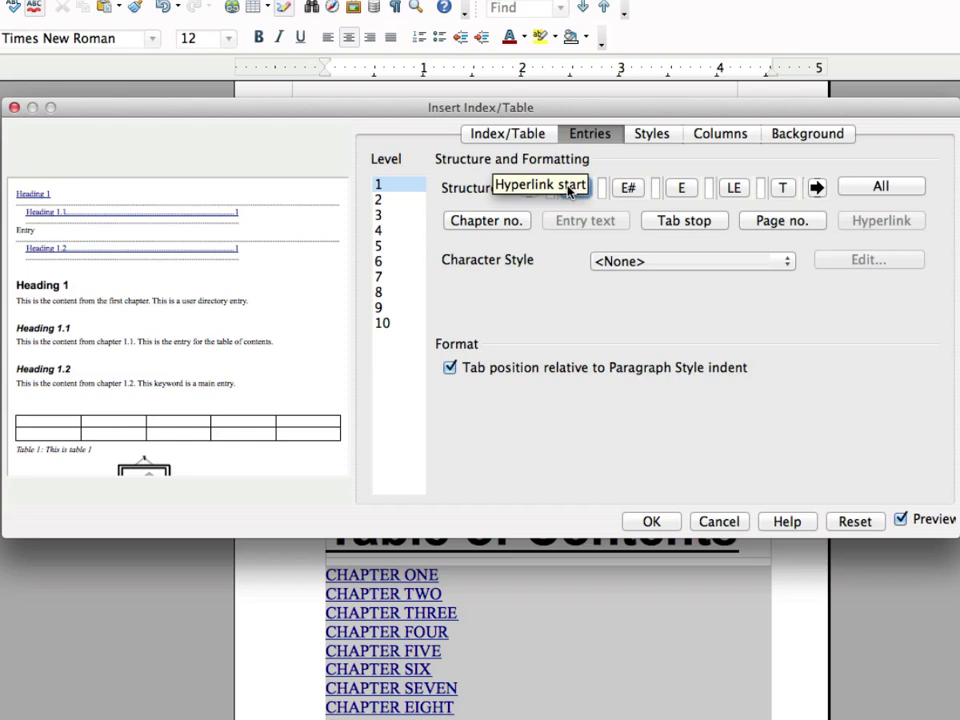
{"action": "left_click", "coordinate": [566, 196]}
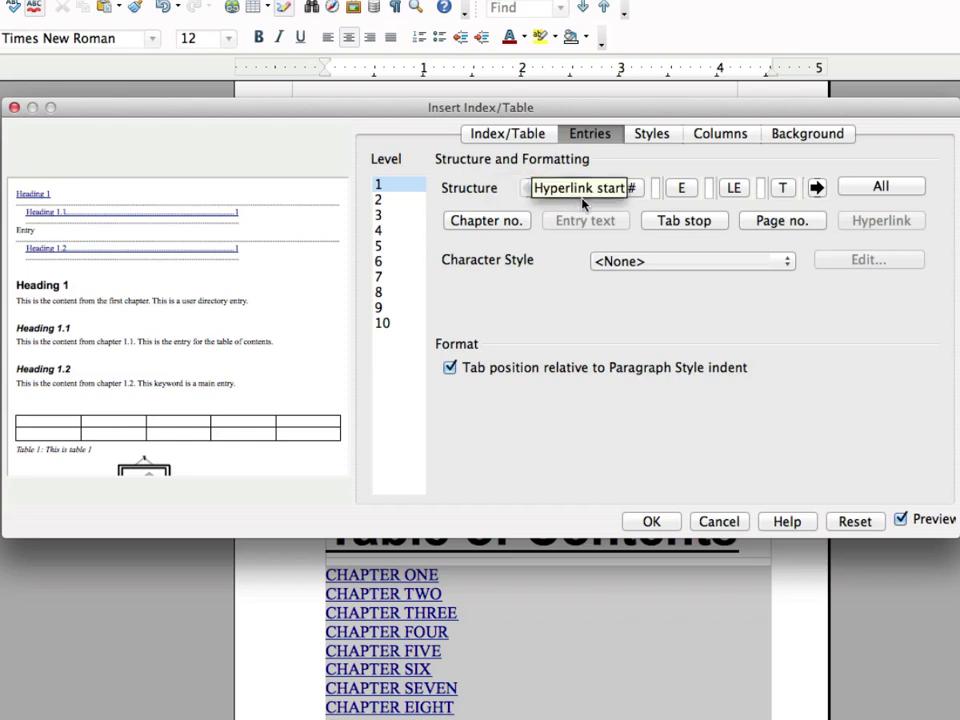
{"action": "key", "text": "Delete"}
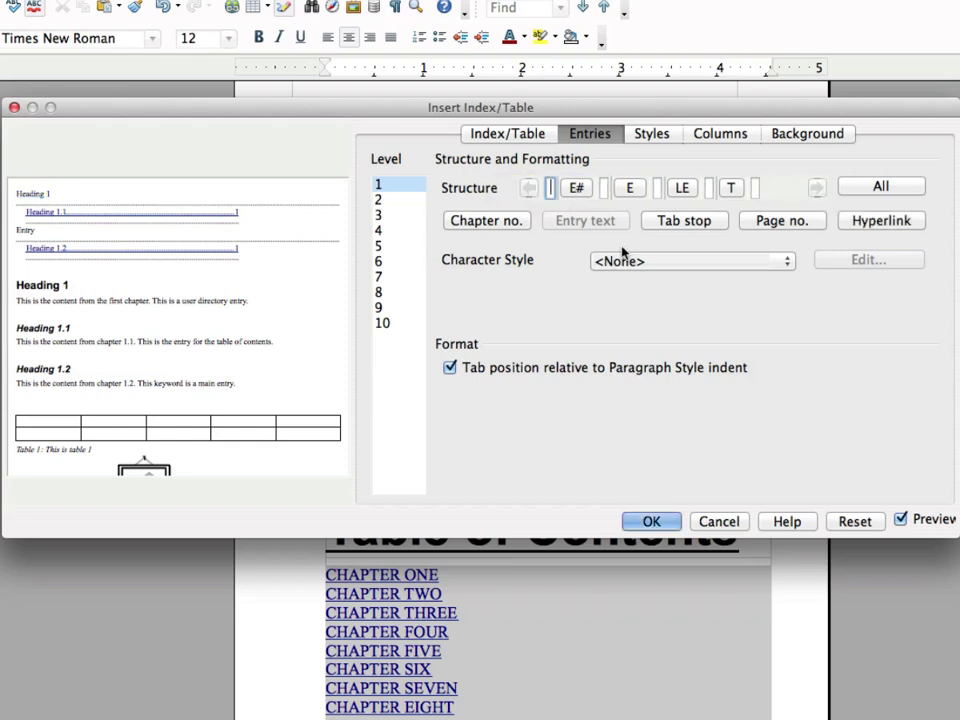
Remove the chapter number, hyperlink end and tab stop elements from the level 1 structure, leaving only the entry text
{"action": "left_click", "coordinate": [575, 189]}
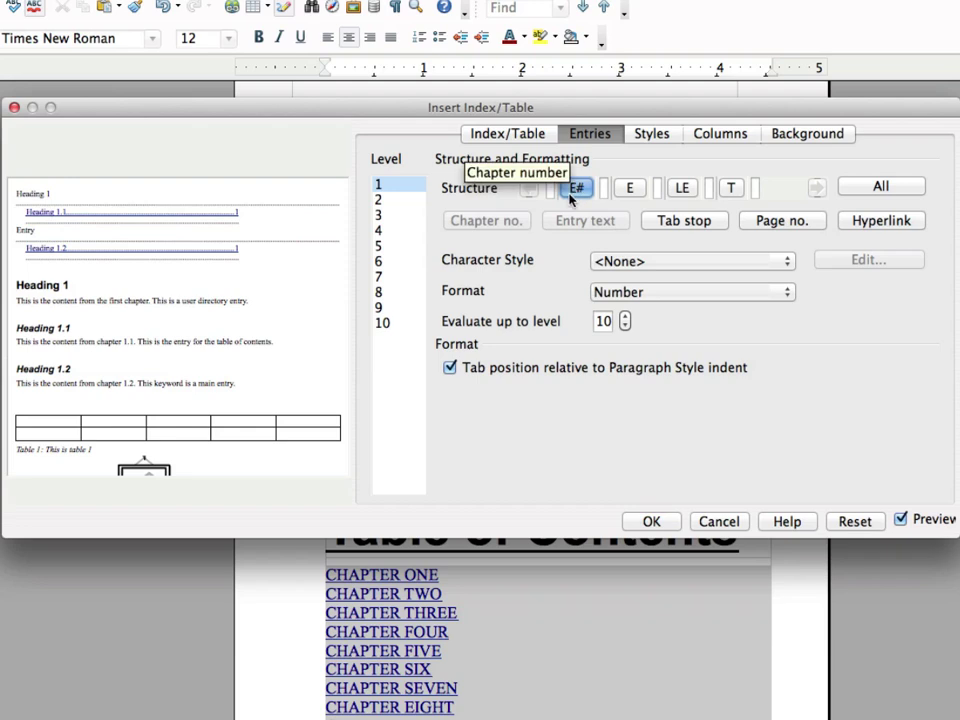
{"action": "key", "text": "Delete"}
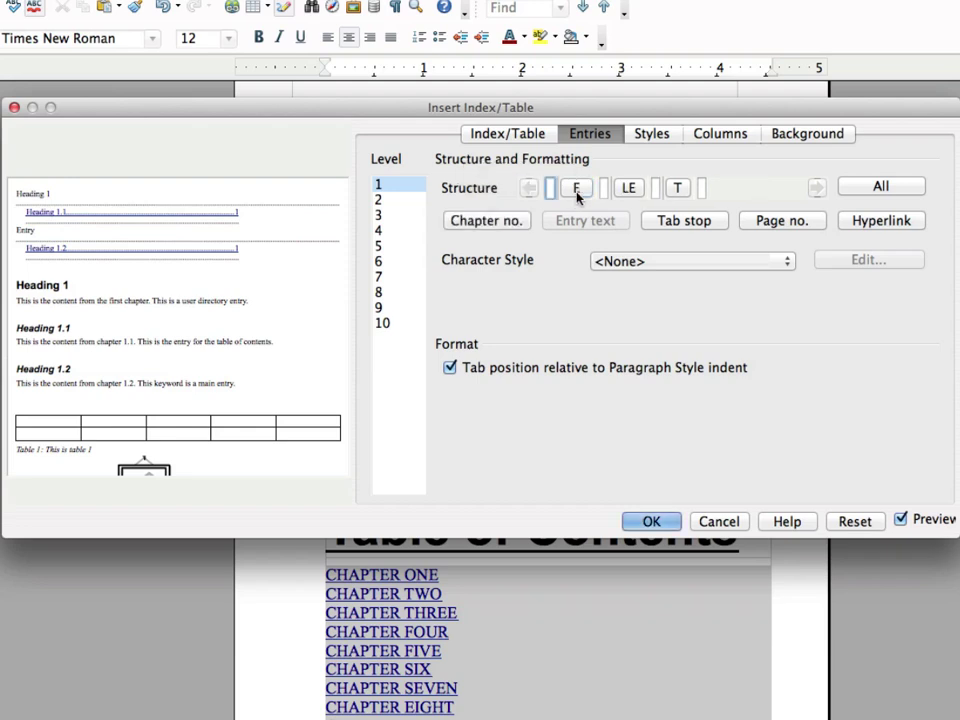
{"action": "left_click", "coordinate": [626, 190]}
{"action": "key", "text": "Delete"}
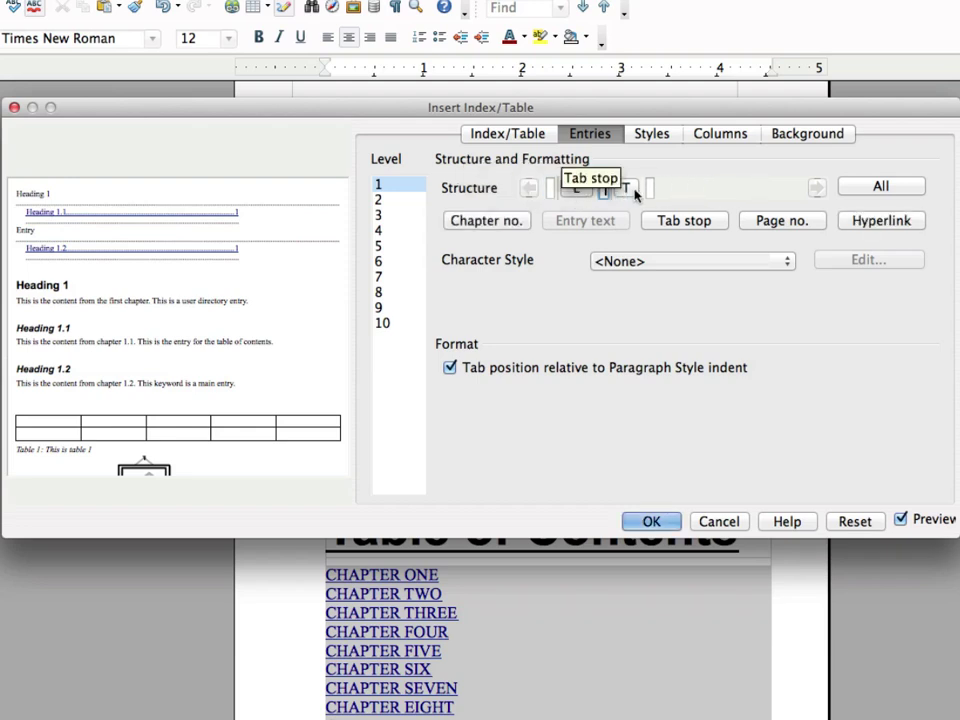
{"action": "left_click", "coordinate": [634, 192]}
{"action": "key", "text": "Delete"}
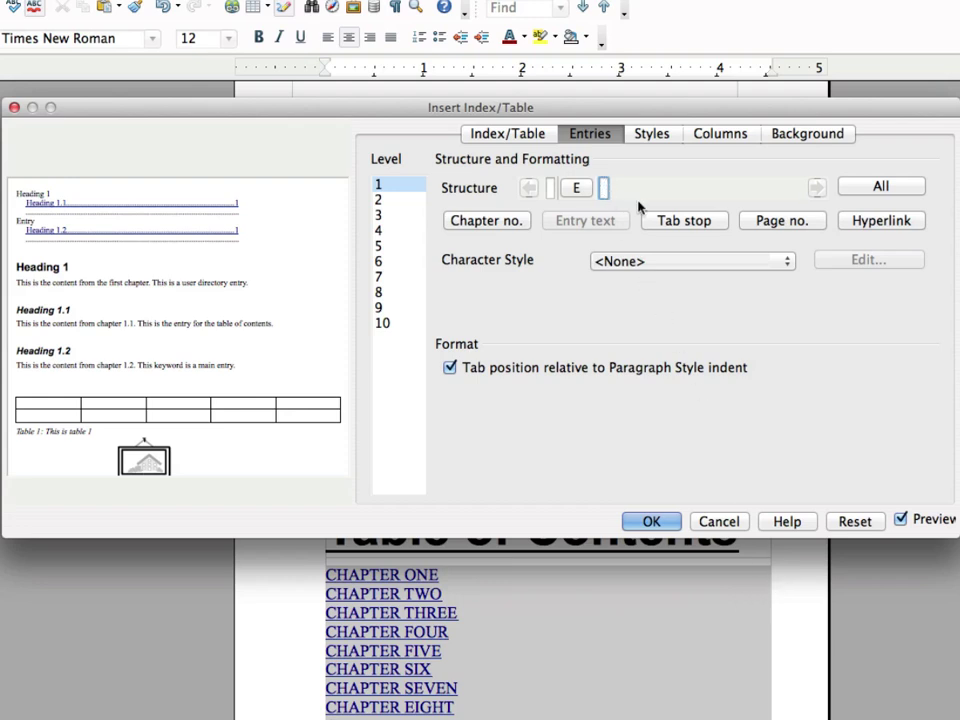
Add a right-aligned tab stop with a dot fill character after the entry text in the level 1 structure
{"action": "left_click", "coordinate": [680, 221]}
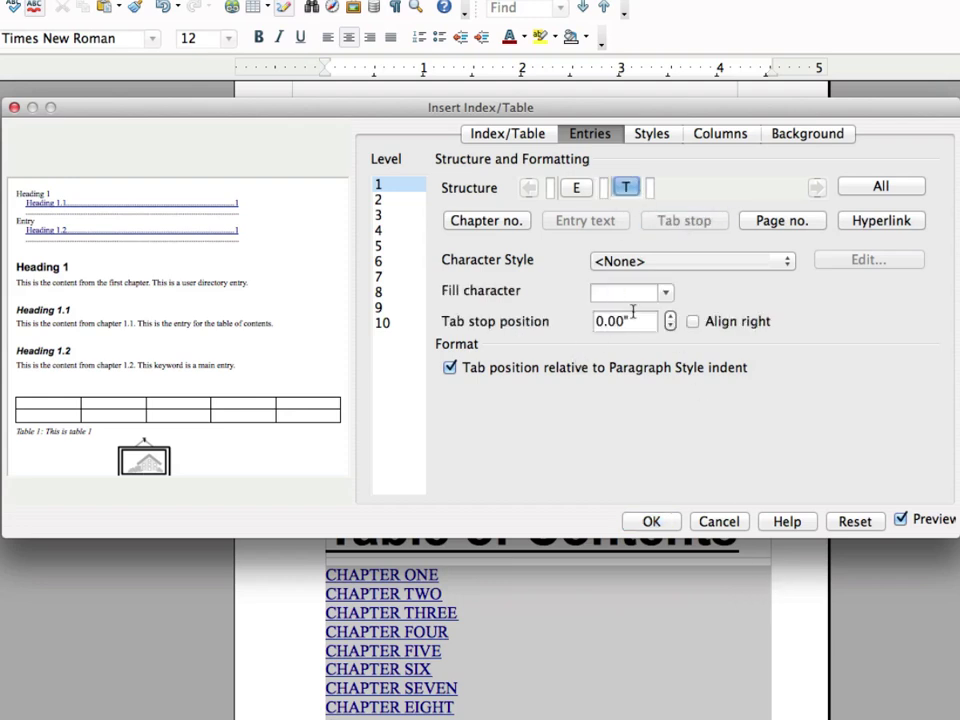
{"action": "left_click", "coordinate": [665, 292]}
{"action": "left_click", "coordinate": [598, 336]}
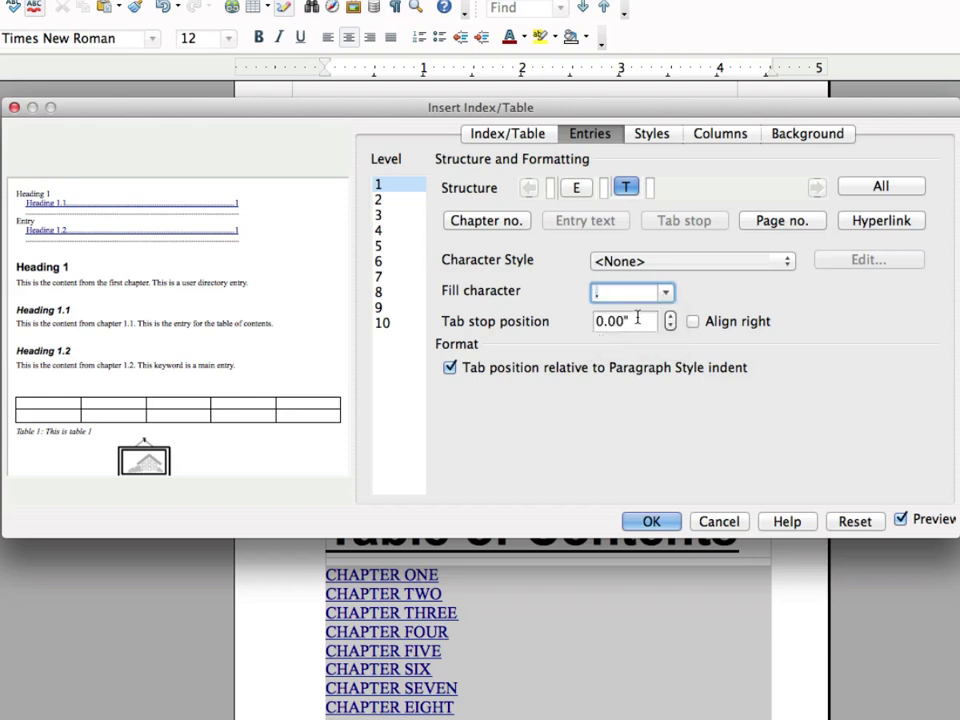
{"action": "left_click", "coordinate": [692, 321]}
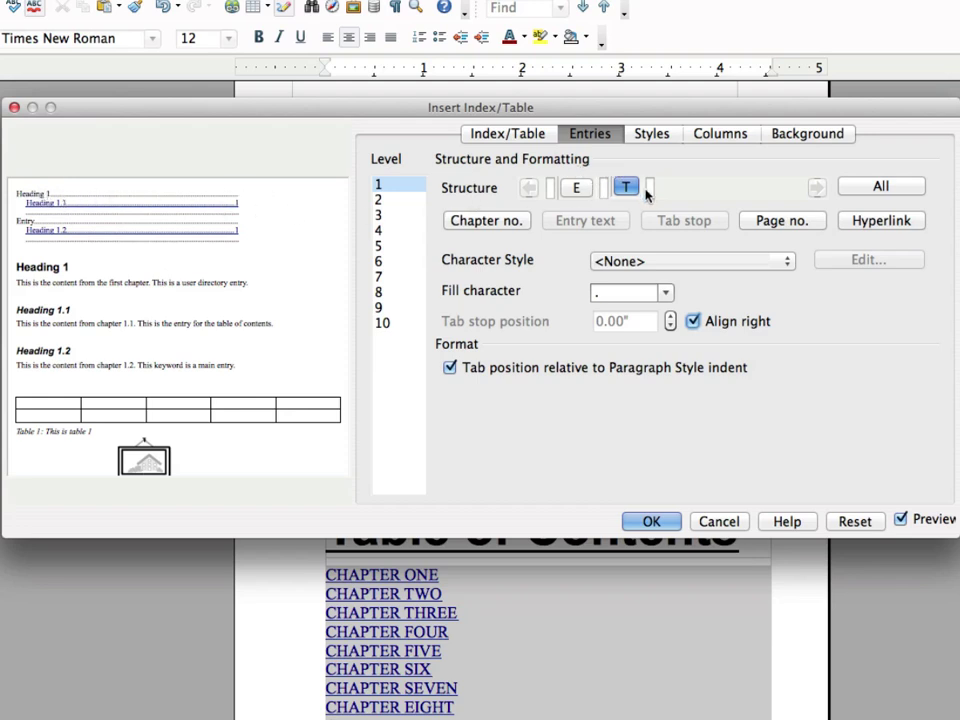
Add the page number after the tab stop in the level 1 structure and apply the table of contents changes
{"action": "left_click", "coordinate": [650, 187]}
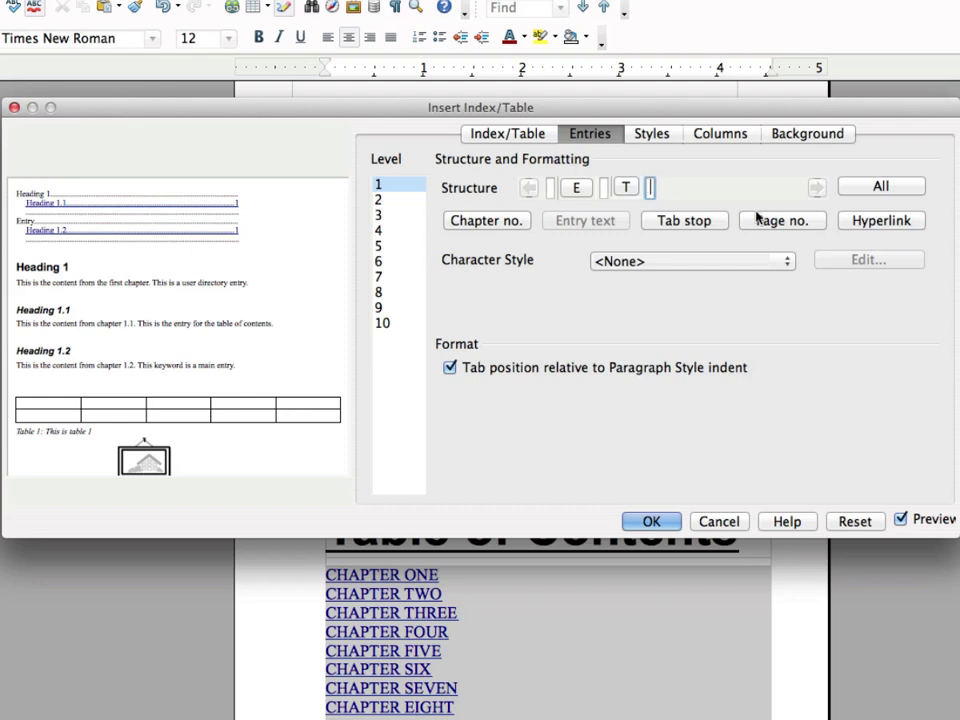
{"action": "left_click", "coordinate": [785, 221]}
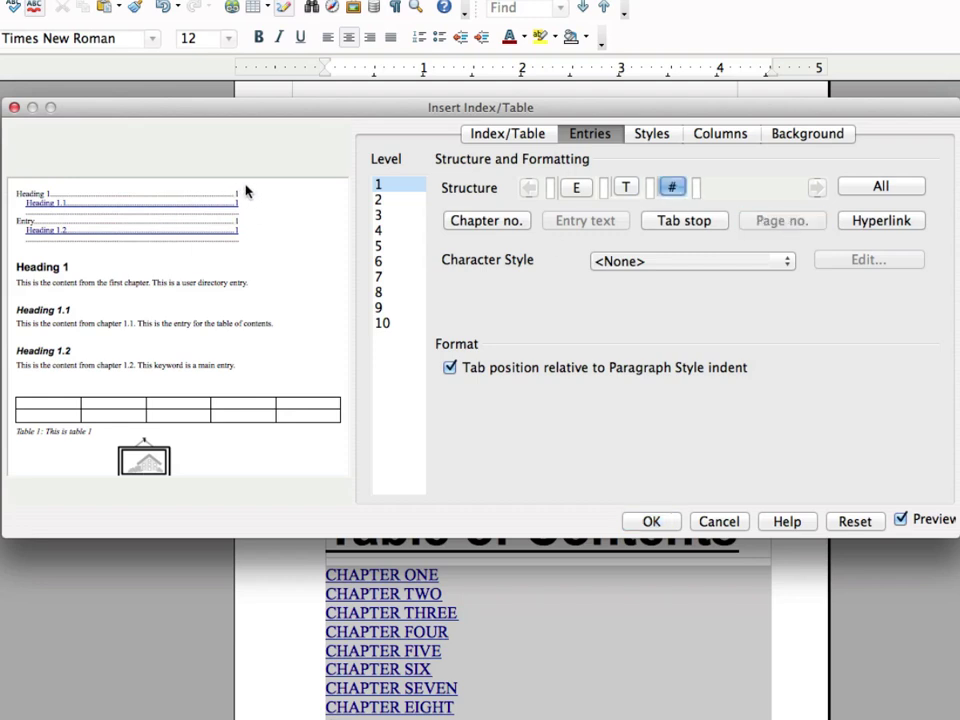
{"action": "left_click", "coordinate": [646, 522]}
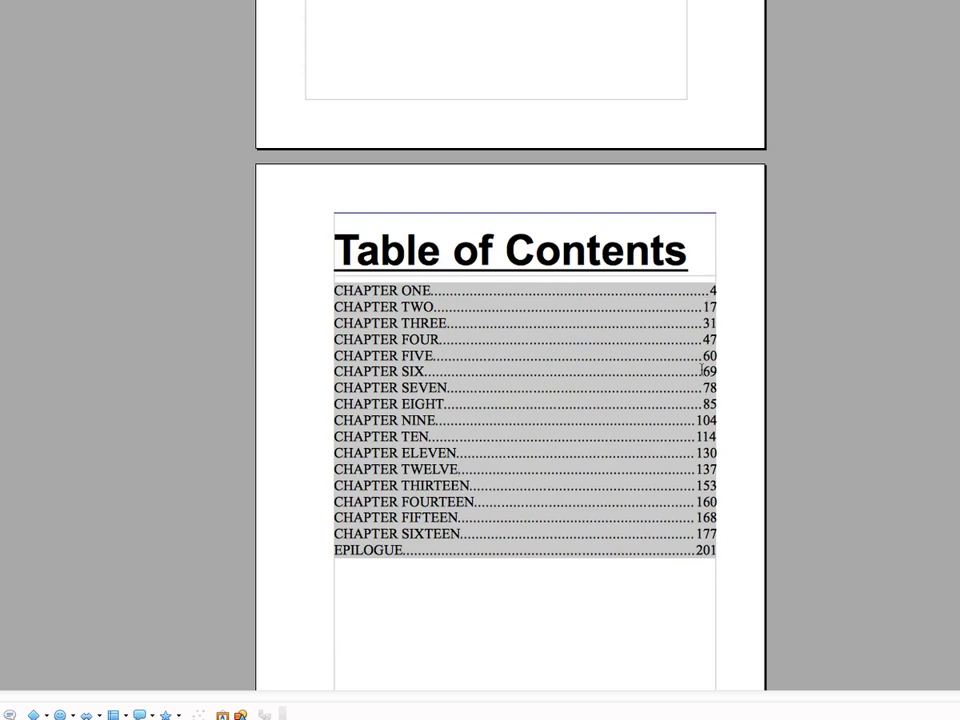
Check the table of contents and the first pages of Chapter One for page numbers, then return to the title page
{"action": "scroll", "coordinate": [640, 270], "scroll_direction": "down", "scroll_amount": 3}
{"action": "scroll", "coordinate": [604, 272], "scroll_direction": "up", "scroll_amount": 9}
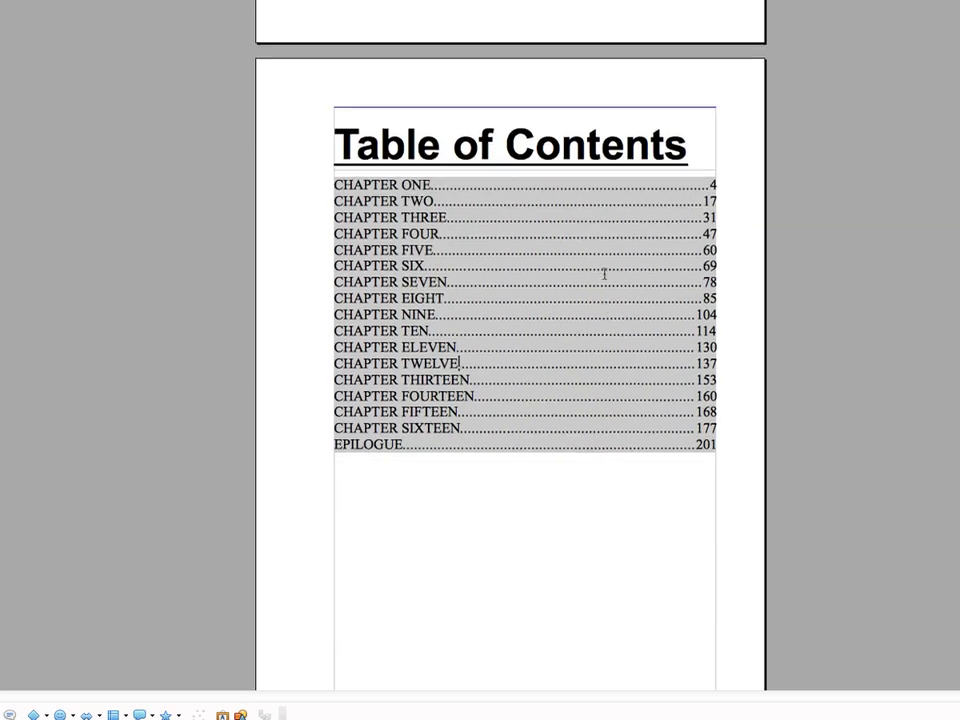
{"action": "scroll", "coordinate": [603, 274], "scroll_direction": "down", "scroll_amount": 2}
{"action": "scroll", "coordinate": [603, 274], "scroll_direction": "down", "scroll_amount": 20}
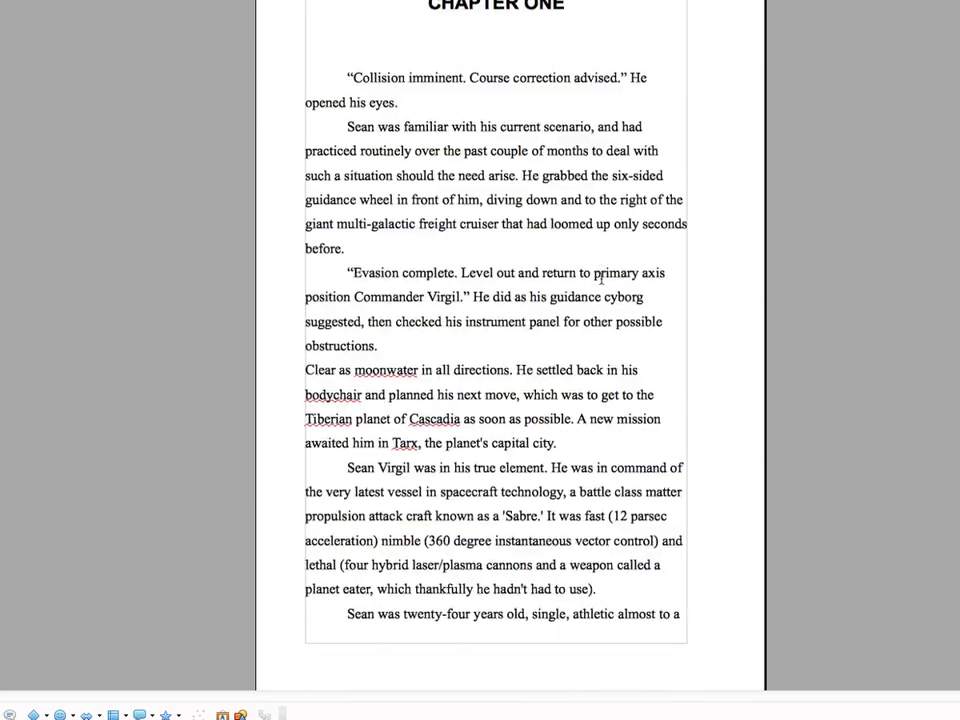
{"action": "scroll", "coordinate": [690, 250], "scroll_direction": "down", "scroll_amount": 15}
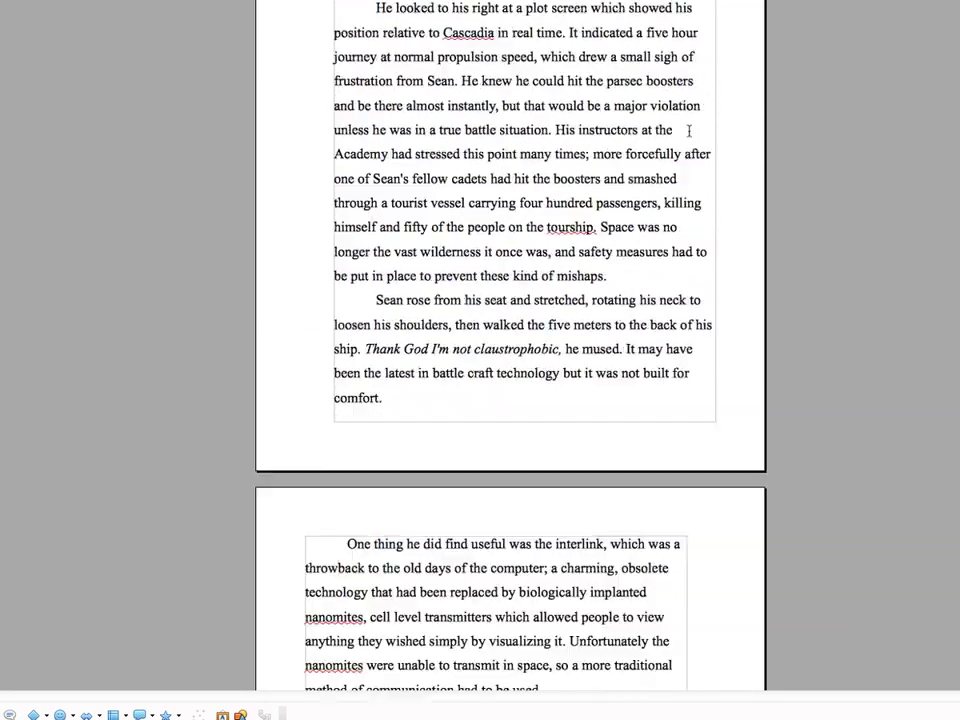
{"action": "scroll", "coordinate": [690, 250], "scroll_direction": "down", "scroll_amount": 2}
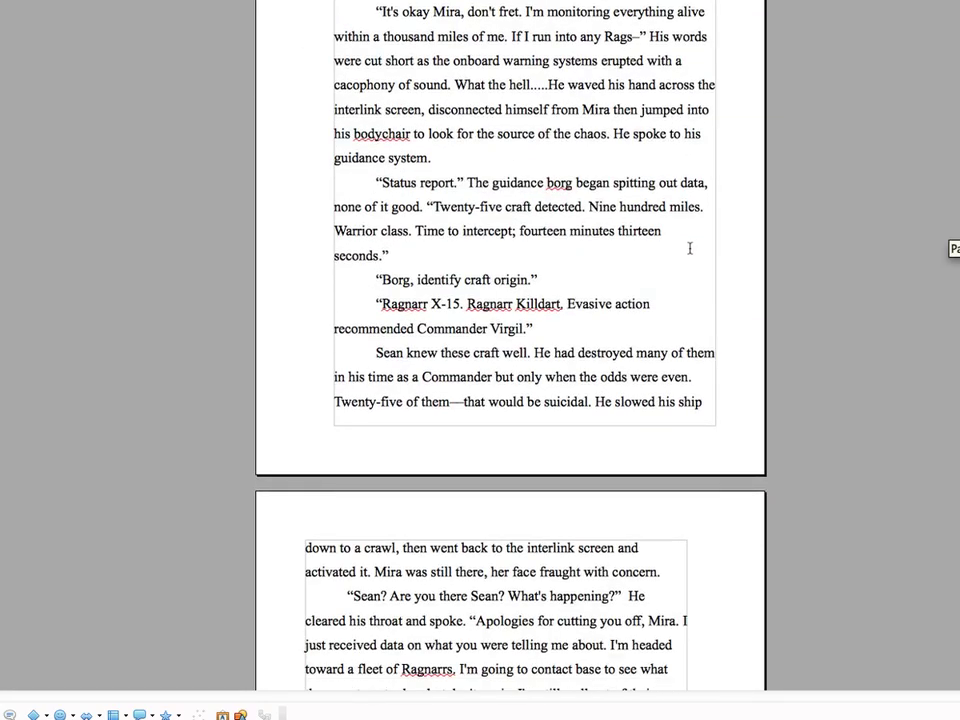
{"action": "scroll", "coordinate": [690, 248], "scroll_direction": "up", "scroll_amount": 20}
{"action": "scroll", "coordinate": [686, 247], "scroll_direction": "down", "scroll_amount": 8}
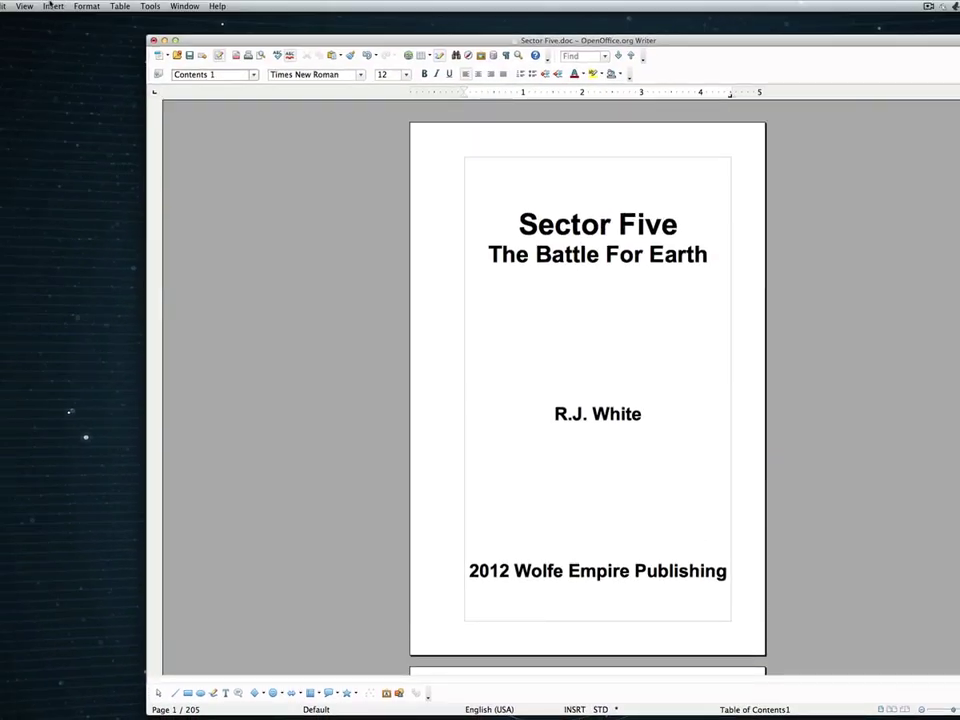
Insert a footer for all page styles in the document
{"action": "left_click", "coordinate": [51, 6]}
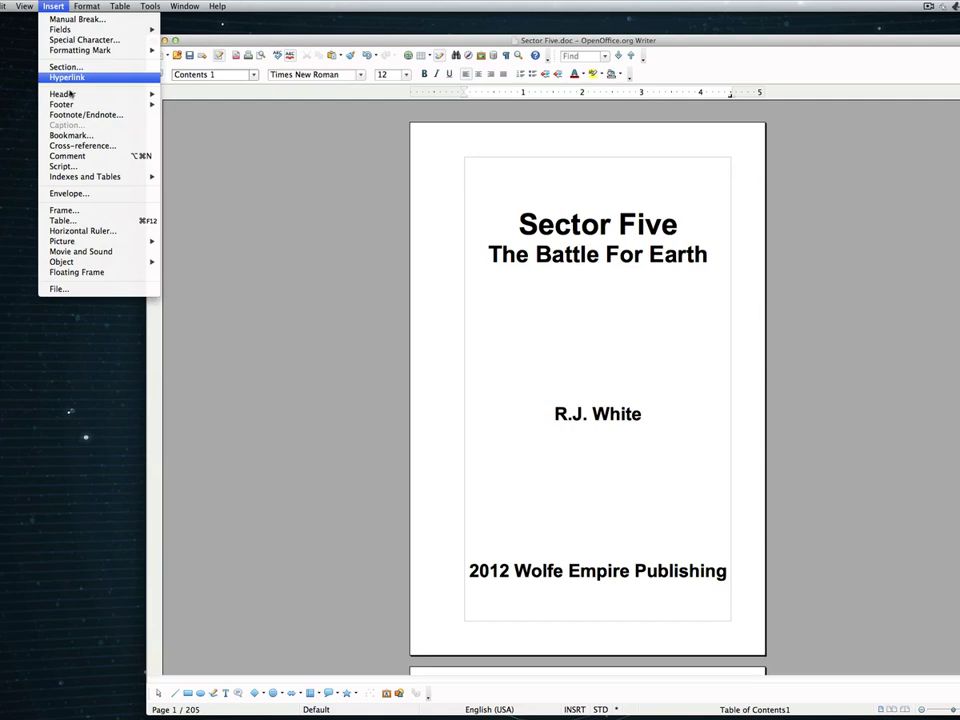
{"action": "mouse_move", "coordinate": [72, 106]}
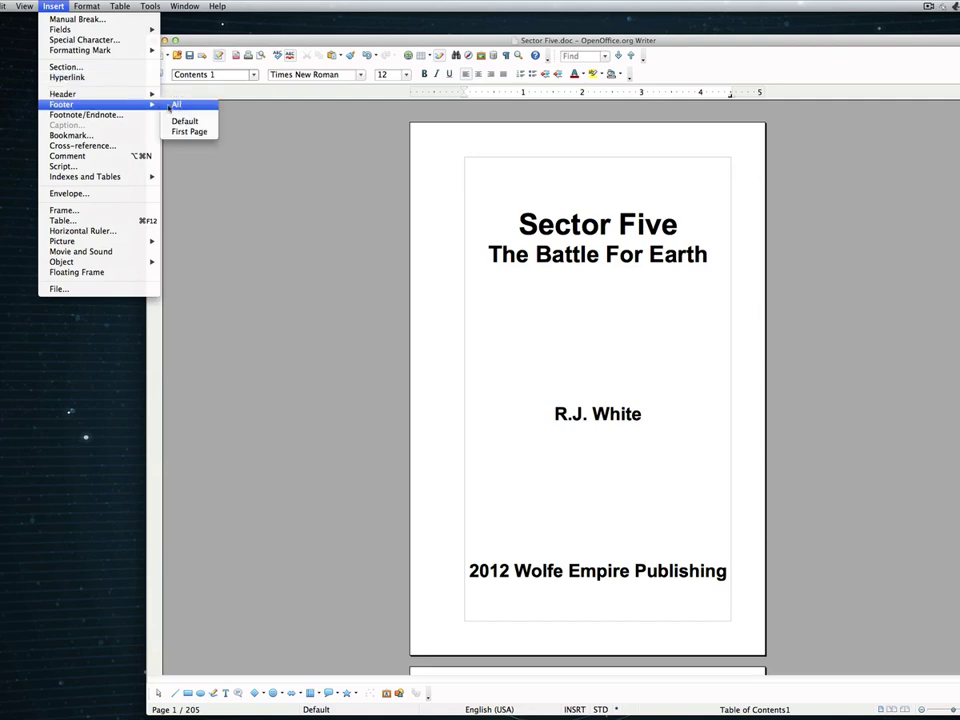
{"action": "left_click", "coordinate": [174, 105]}
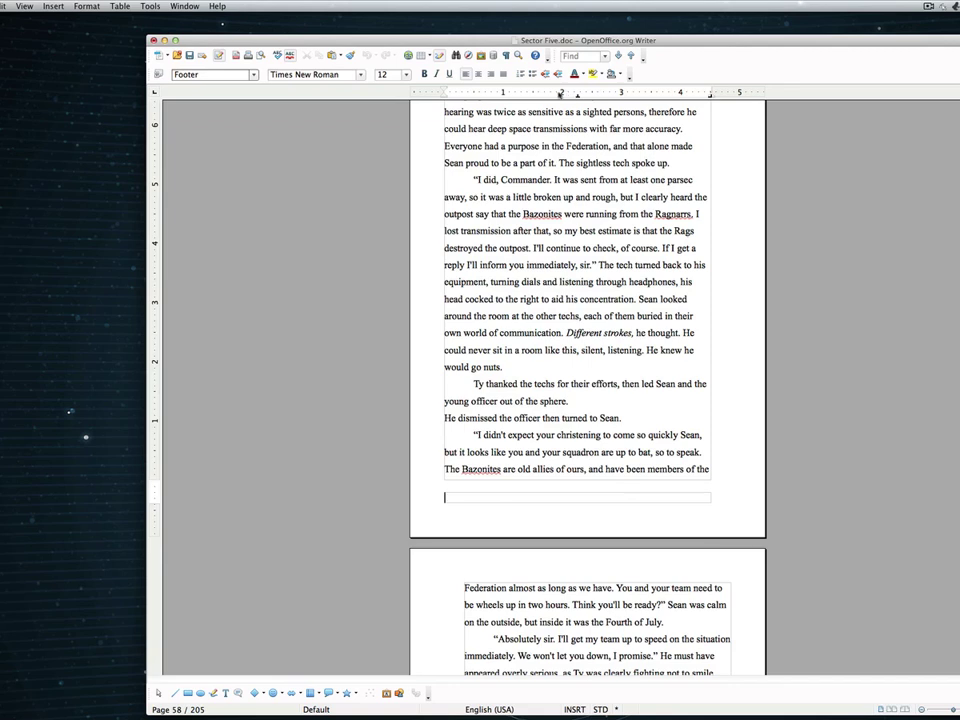
Right-align the footer and insert a page number field in it
{"action": "left_click", "coordinate": [491, 75]}
{"action": "left_click", "coordinate": [55, 7]}
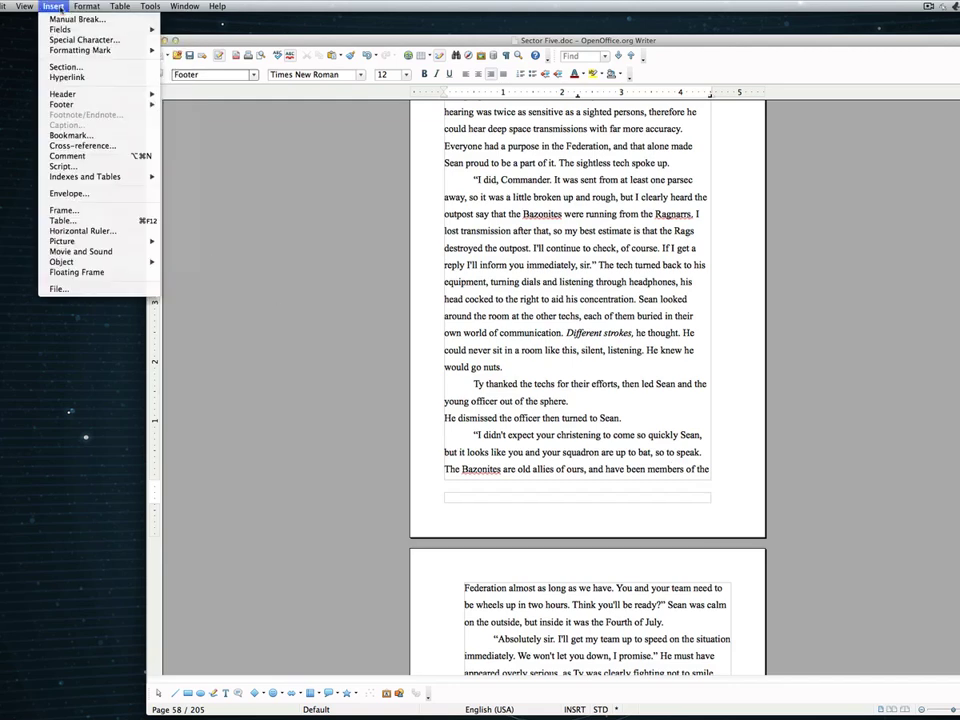
{"action": "mouse_move", "coordinate": [62, 31]}
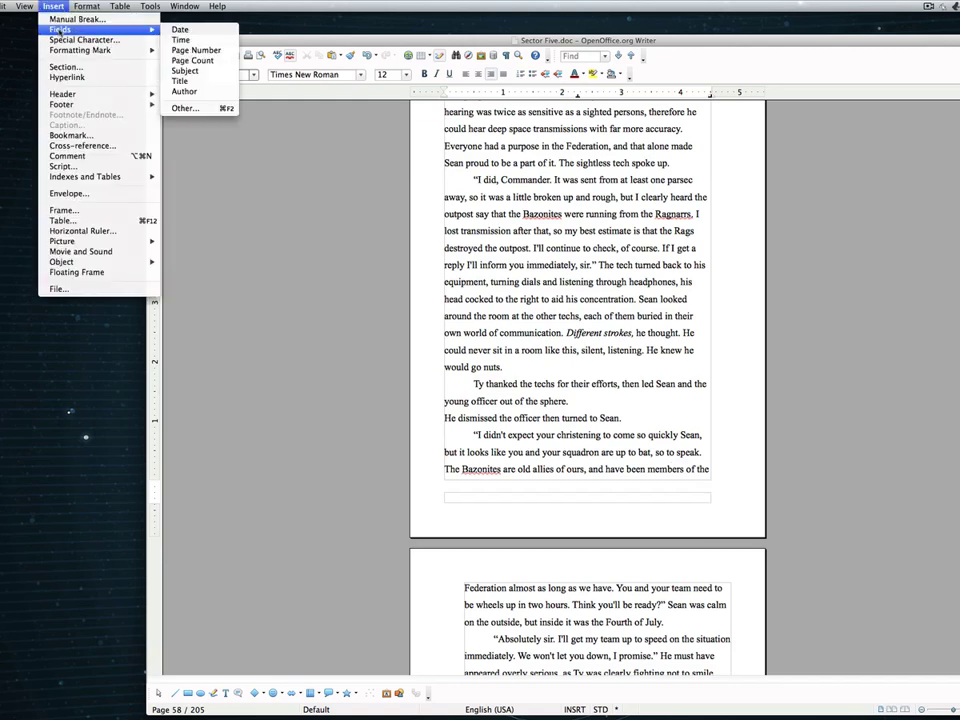
{"action": "left_click", "coordinate": [192, 50]}
{"action": "left_click", "coordinate": [707, 514]}
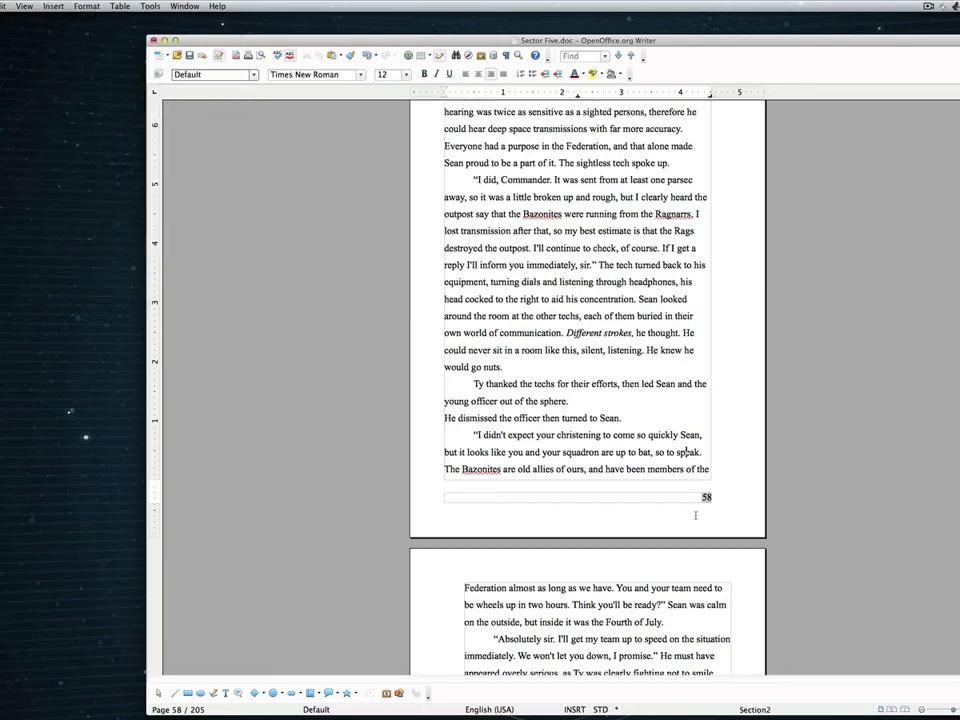
Check the footer page numbers on the preceding pages, going back through the manuscript to the title page
{"action": "scroll", "coordinate": [706, 505], "scroll_direction": "up", "scroll_amount": 20}
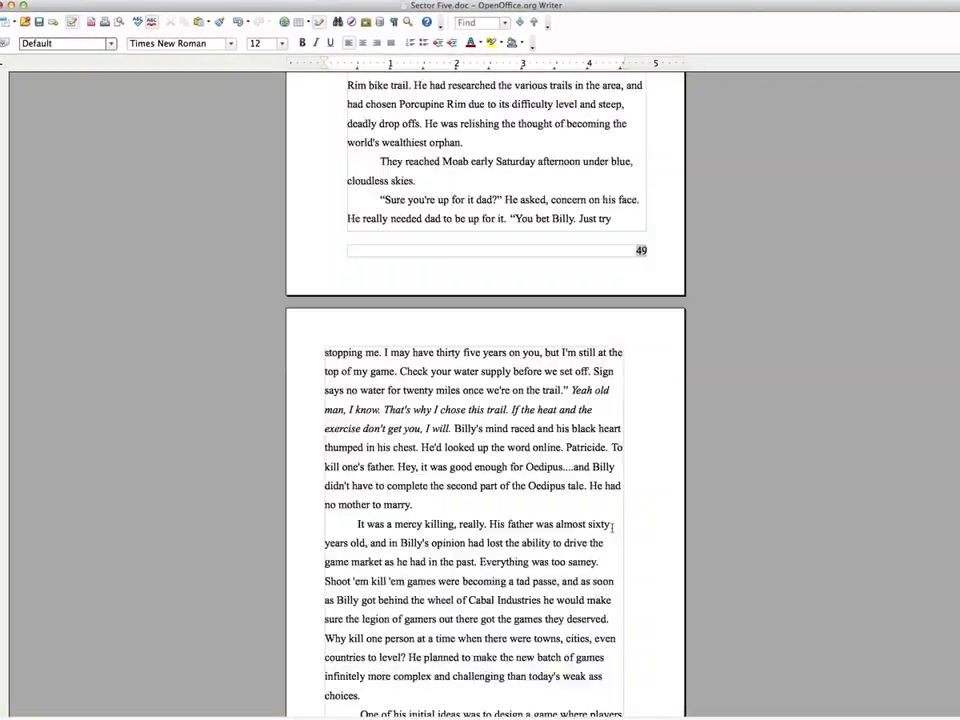
{"action": "scroll", "coordinate": [597, 528], "scroll_direction": "up", "scroll_amount": 20}
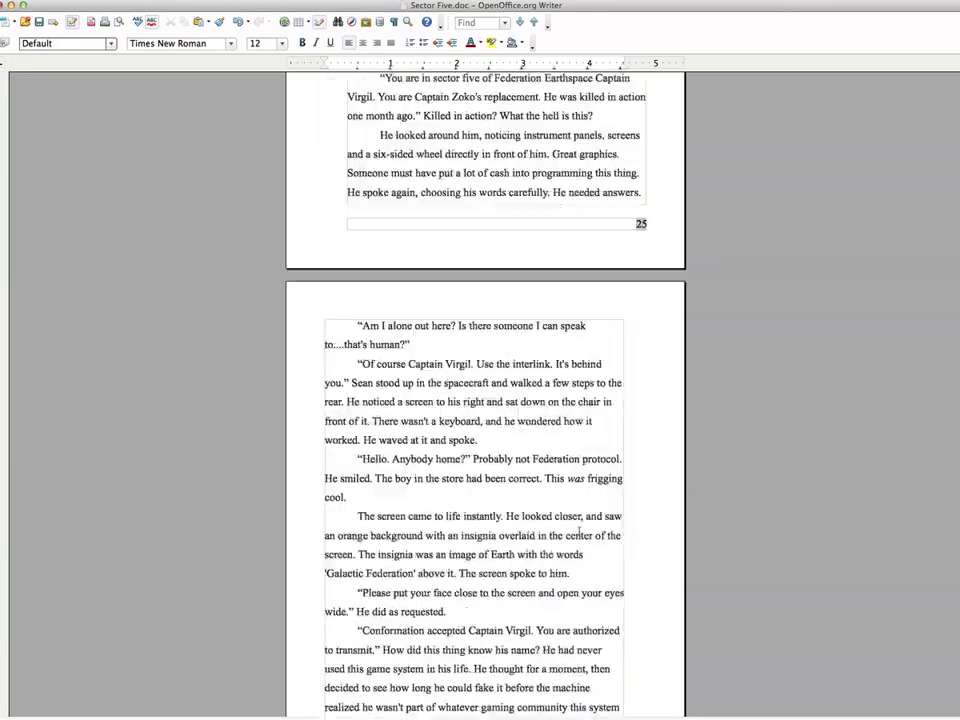
{"action": "scroll", "coordinate": [597, 528], "scroll_direction": "up", "scroll_amount": 20}
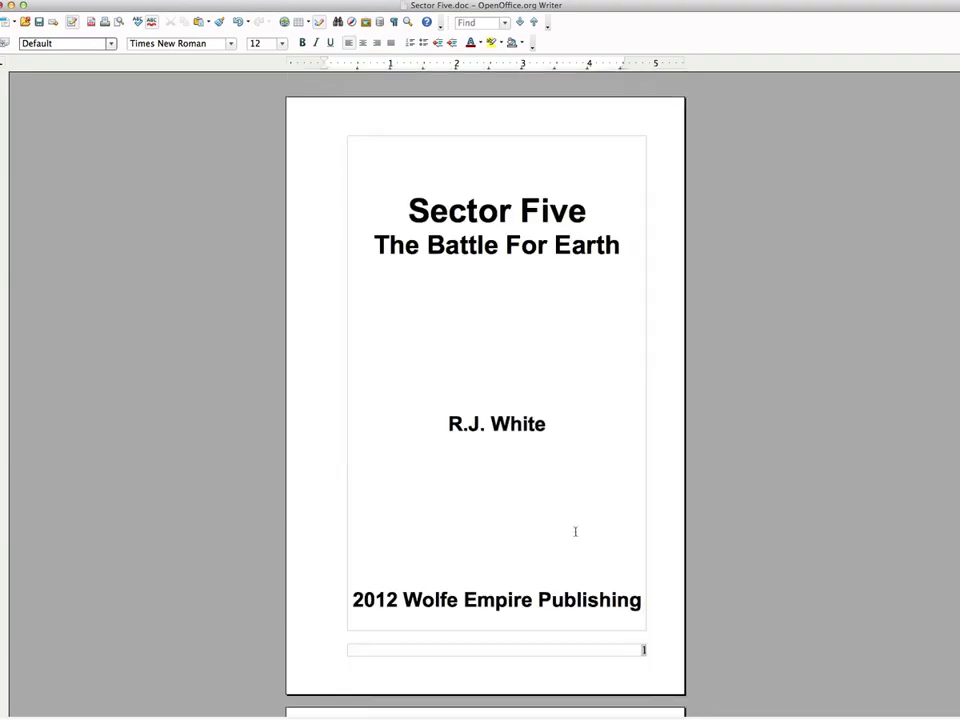
{"action": "scroll", "coordinate": [356, 456], "scroll_direction": "down", "scroll_amount": 2}
{"action": "scroll", "coordinate": [356, 456], "scroll_direction": "up", "scroll_amount": 2}
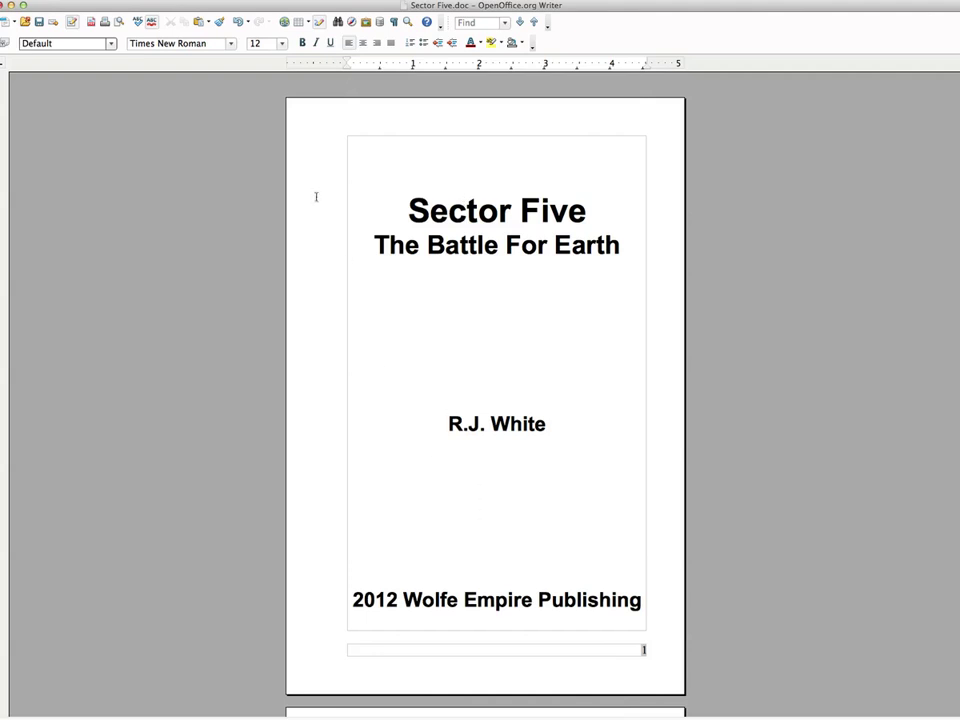
Review the footer page numbers and mirrored margins from the title page through the recommended books, table of contents and Chapter One's opening page
{"action": "scroll", "coordinate": [309, 207], "scroll_direction": "down", "scroll_amount": 5}
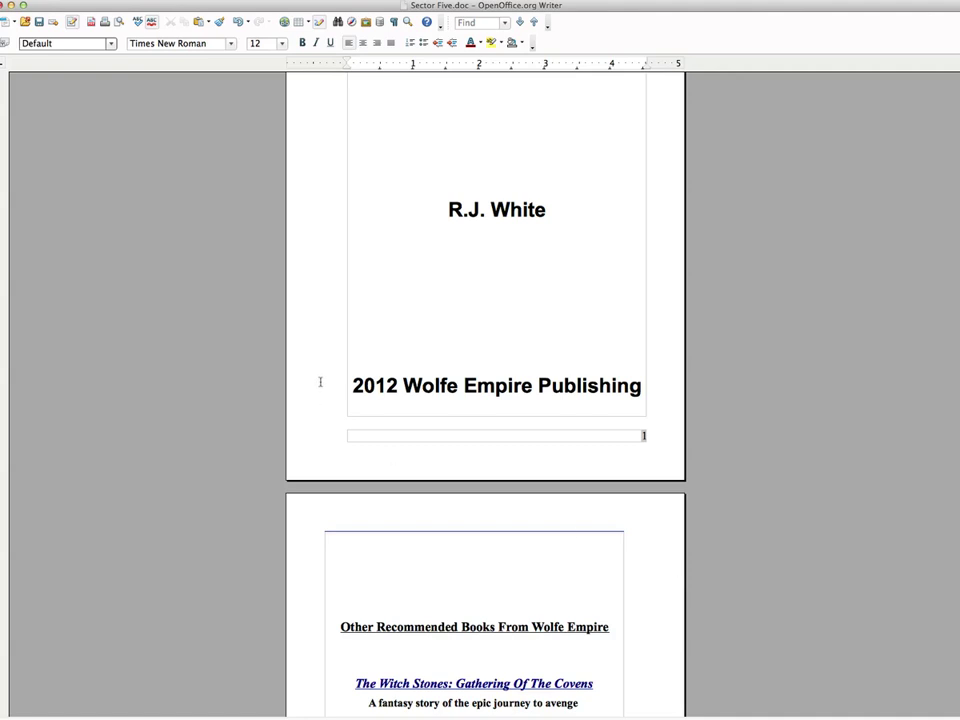
{"action": "scroll", "coordinate": [320, 381], "scroll_direction": "up", "scroll_amount": 4}
{"action": "scroll", "coordinate": [471, 377], "scroll_direction": "down", "scroll_amount": 10}
{"action": "scroll", "coordinate": [503, 368], "scroll_direction": "up", "scroll_amount": 1}
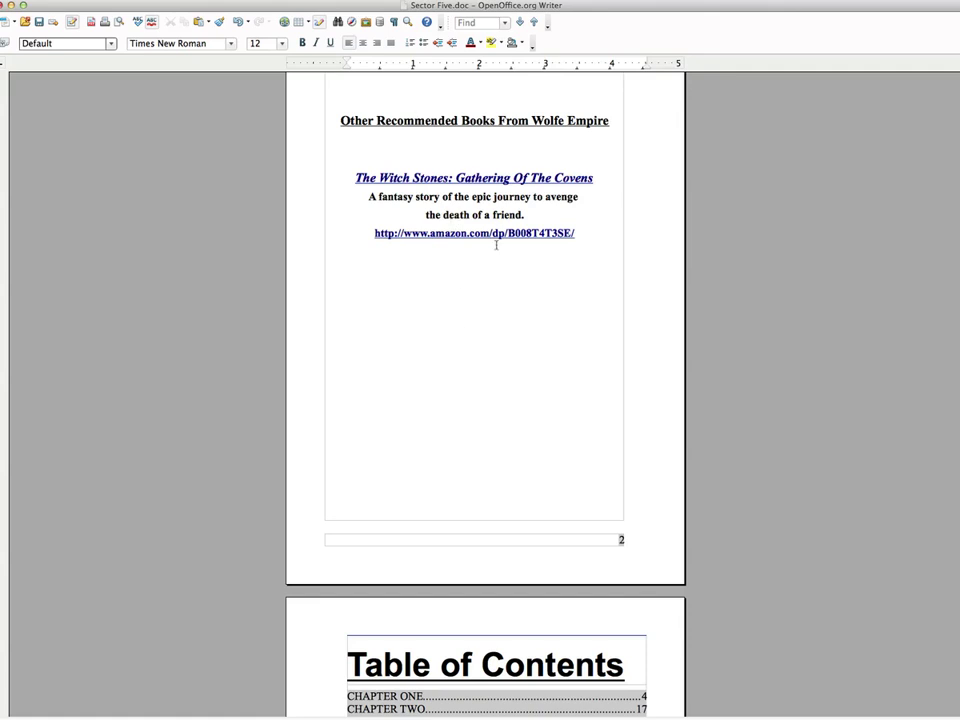
{"action": "scroll", "coordinate": [482, 313], "scroll_direction": "down", "scroll_amount": 5}
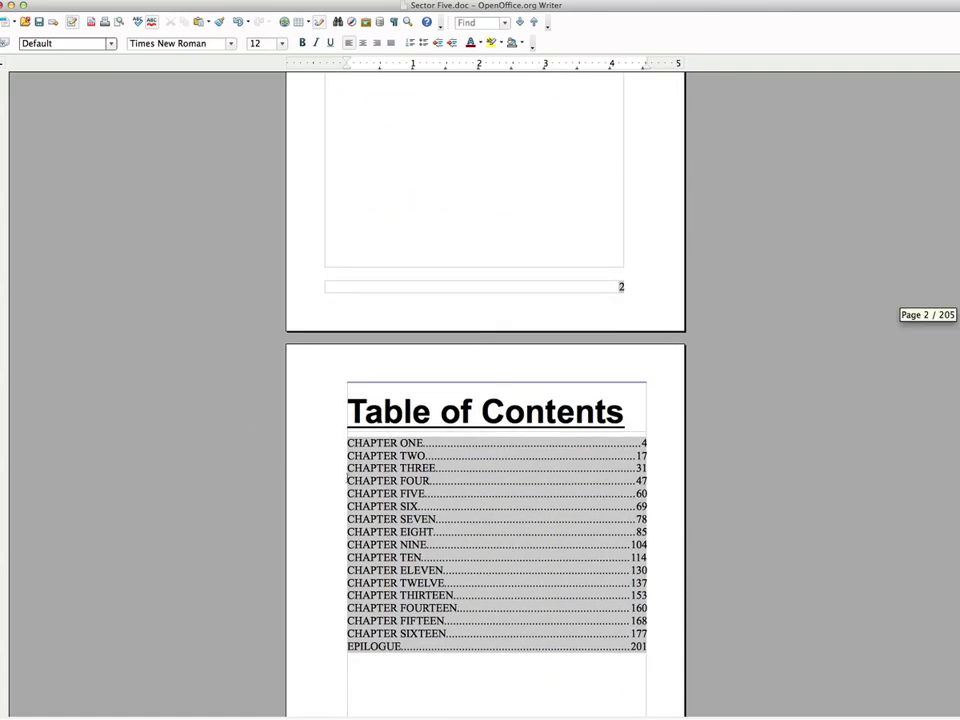
{"action": "scroll", "coordinate": [607, 446], "scroll_direction": "down", "scroll_amount": 2}
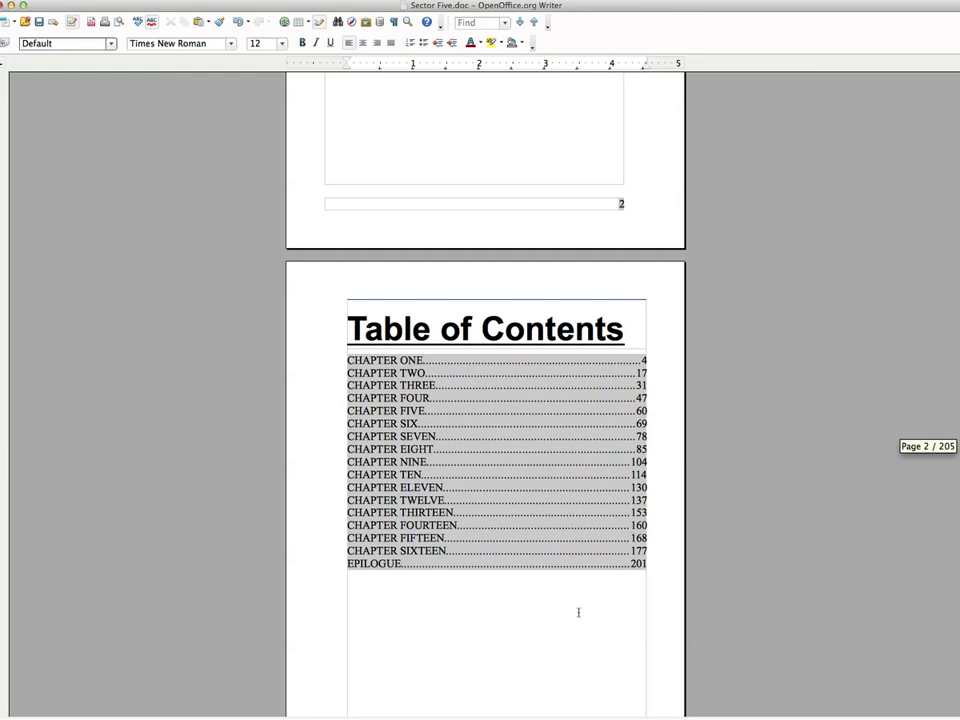
{"action": "scroll", "coordinate": [537, 469], "scroll_direction": "down", "scroll_amount": 5}
{"action": "scroll", "coordinate": [534, 477], "scroll_direction": "down", "scroll_amount": 2}
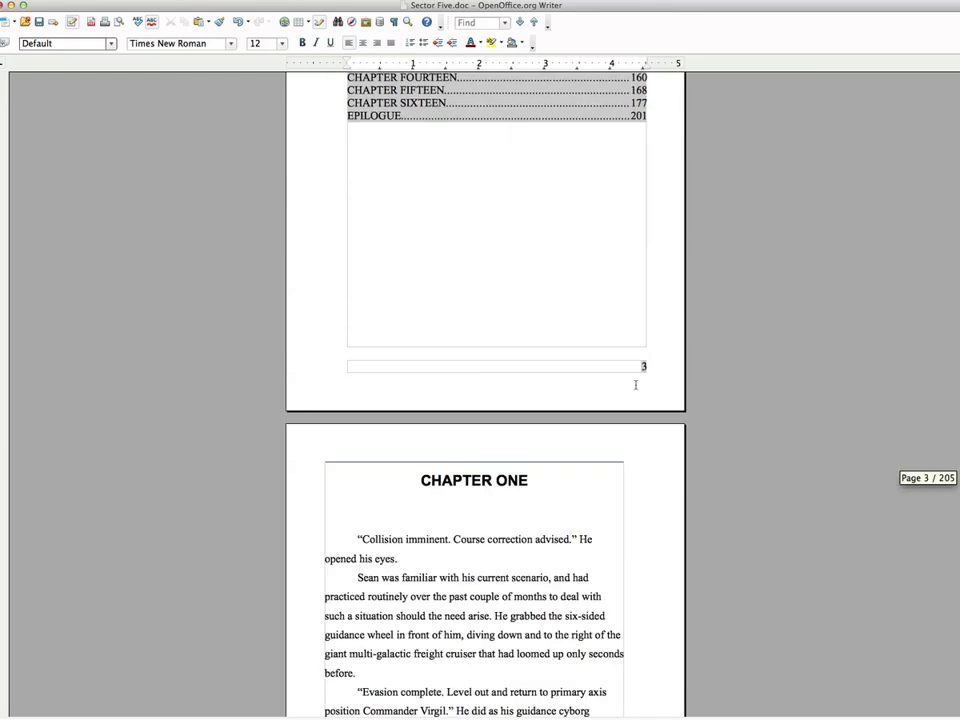
{"action": "scroll", "coordinate": [619, 405], "scroll_direction": "down", "scroll_amount": 6}
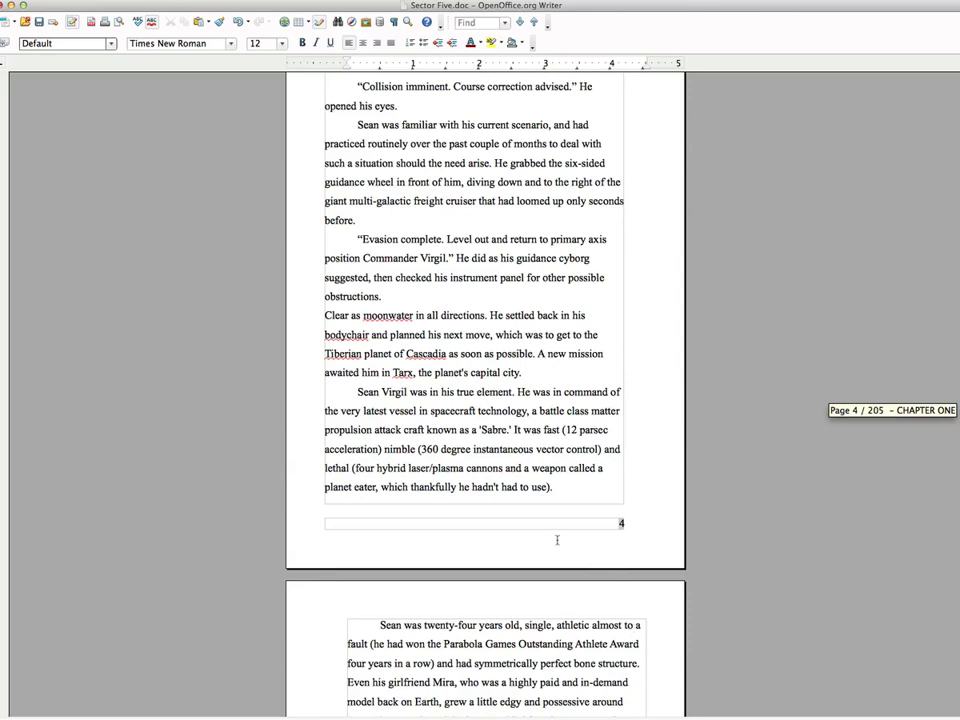